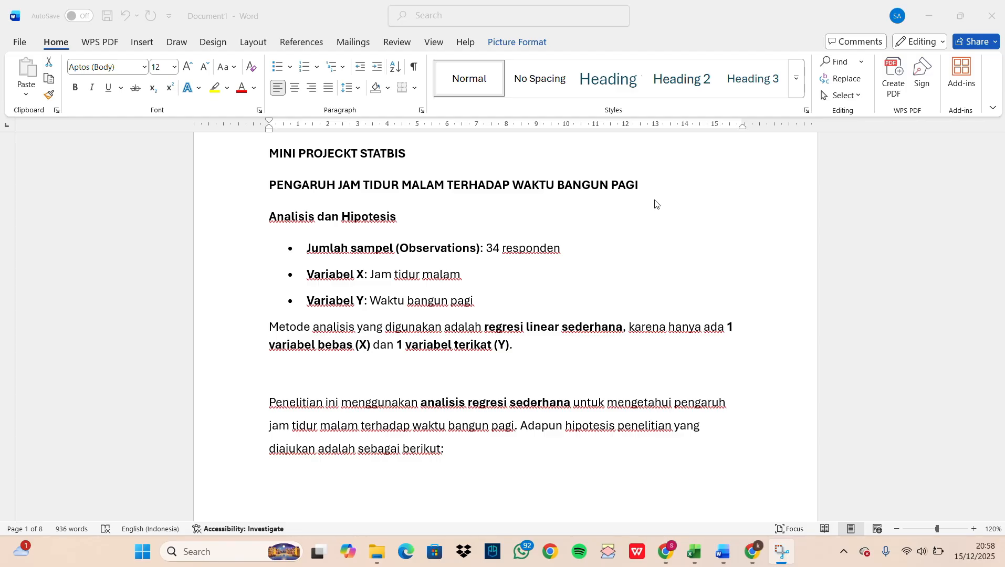
# Review the report's analysis method, hypotheses, data collection technique and Data Mentah introduction.
pyautogui.scroll(-2, 655, 204)
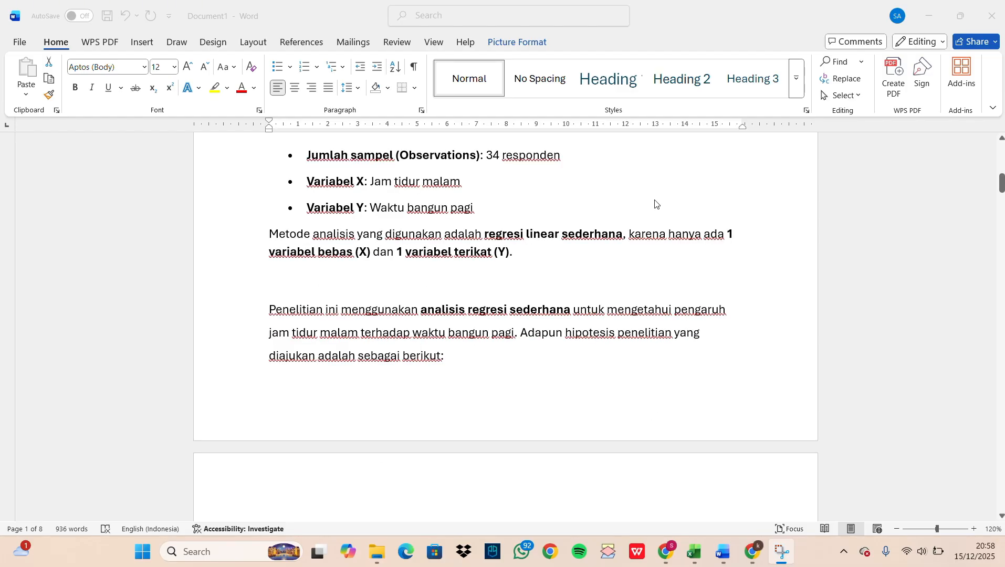
pyautogui.scroll(-5, 655, 205)
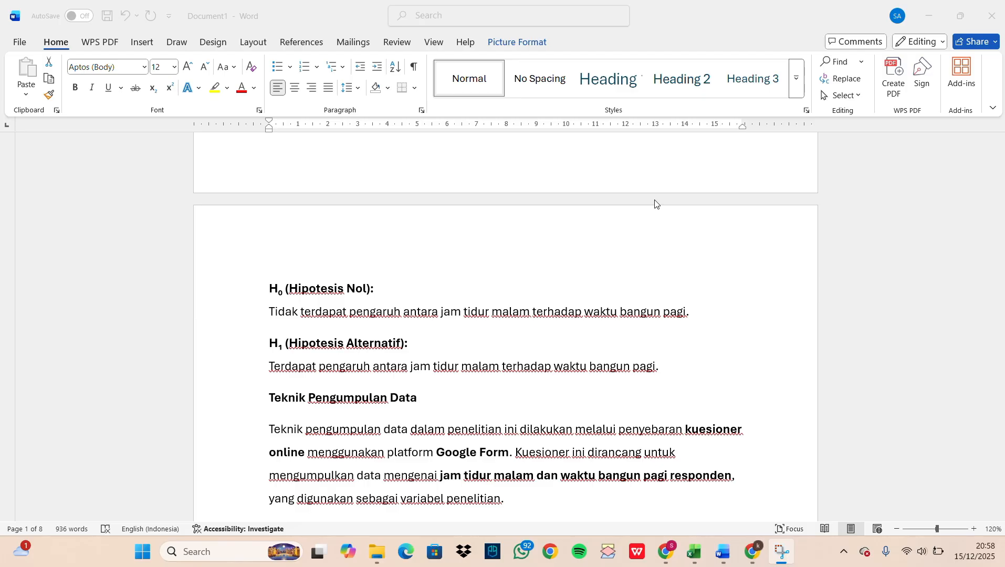
pyautogui.scroll(-3, 655, 203)
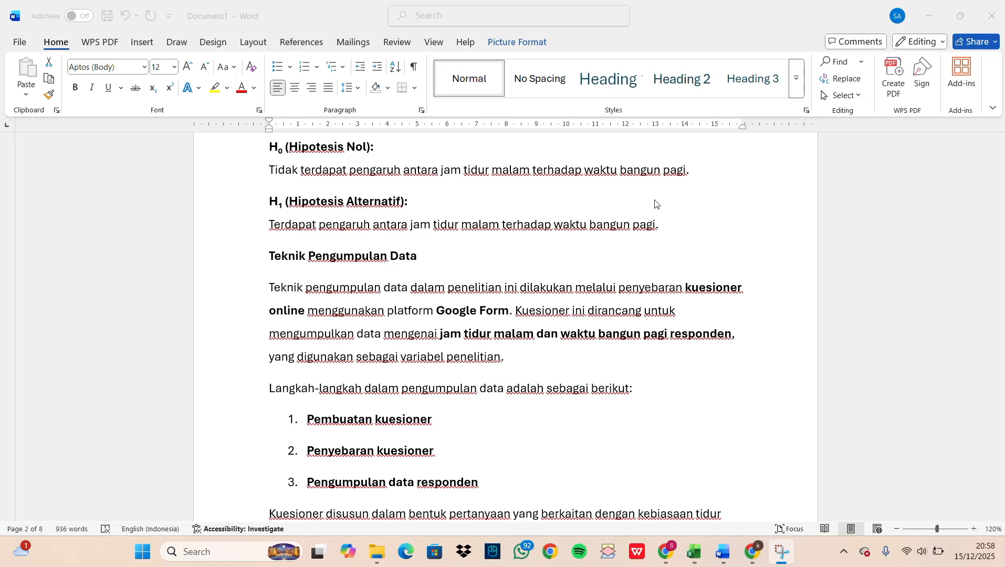
pyautogui.scroll(-3, 655, 204)
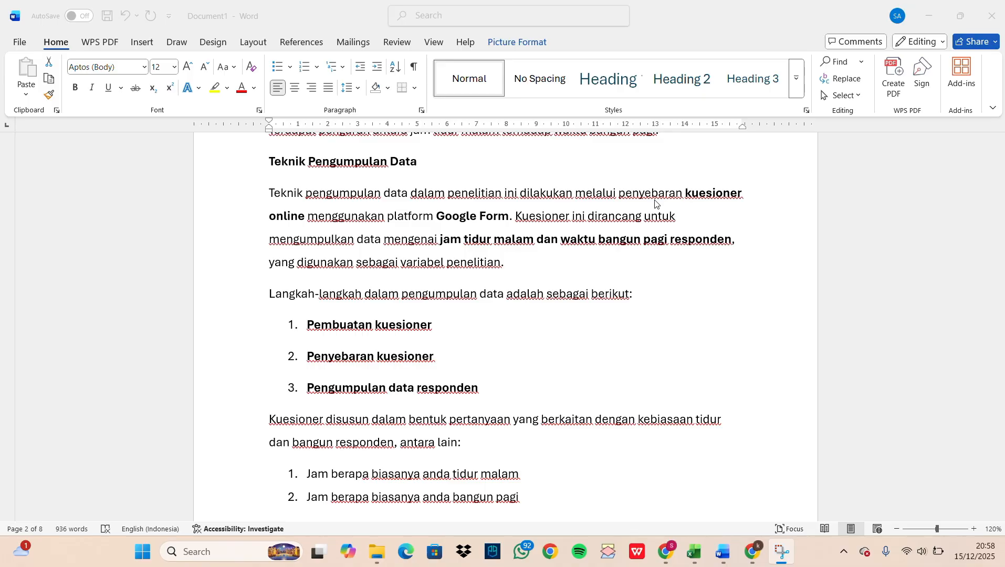
pyautogui.scroll(-9, 449, 275)
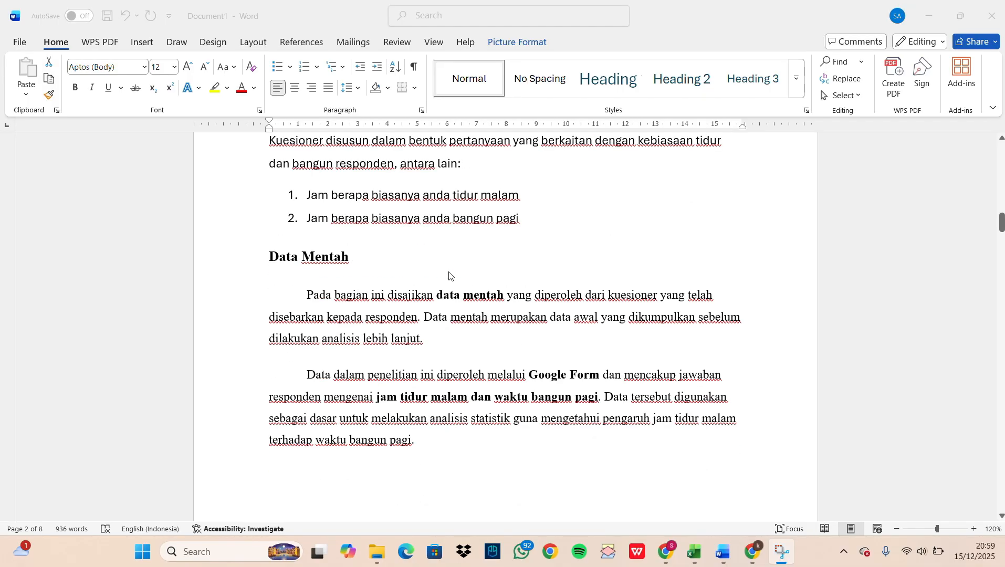
pyautogui.scroll(-8, 450, 276)
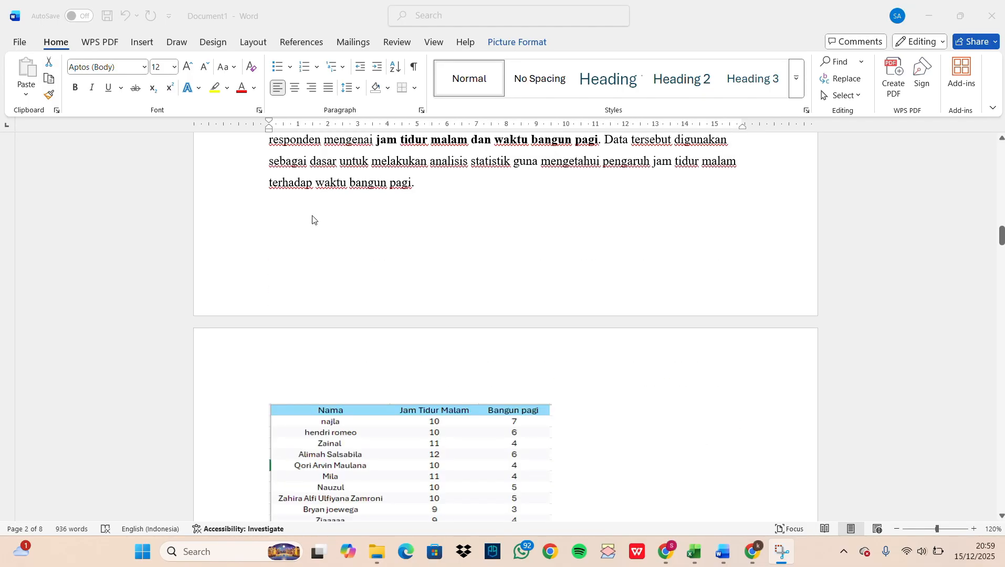
# Review the raw data table, the variable x and y labels and the pie chart of sleeping hours in the report.
pyautogui.scroll(-3, 312, 219)
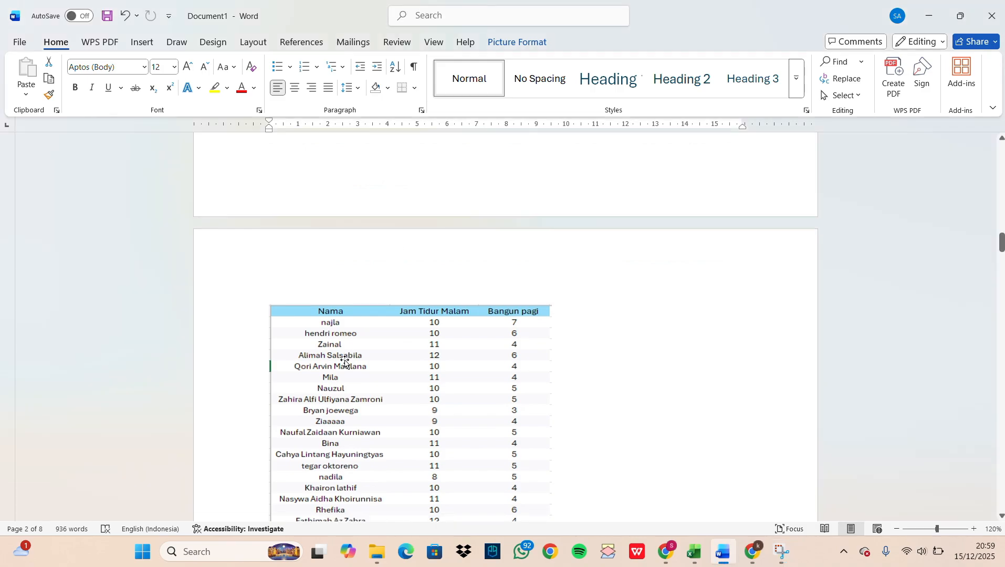
pyautogui.scroll(-9, 345, 362)
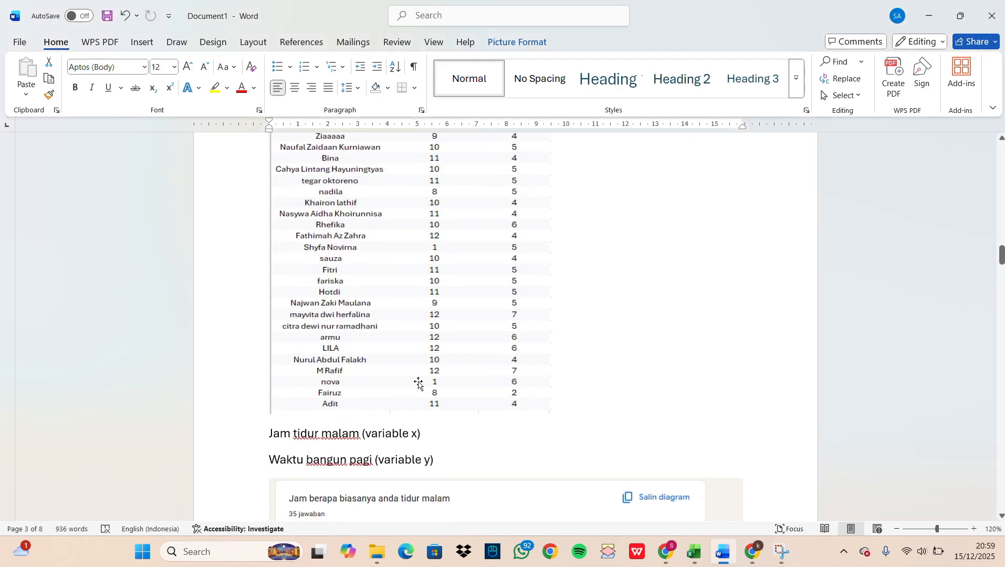
pyautogui.scroll(5, 419, 383)
pyautogui.scroll(-9, 380, 224)
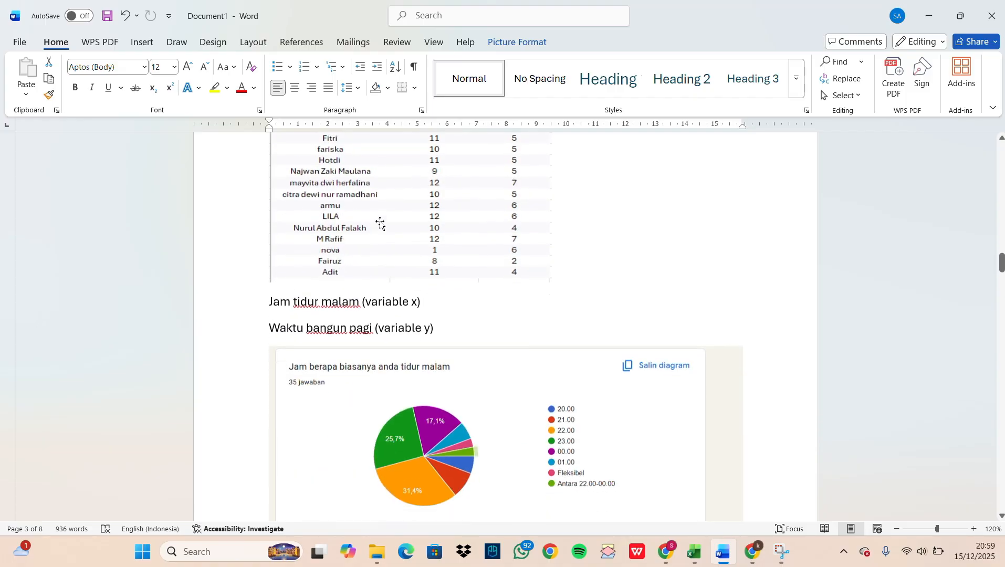
pyautogui.scroll(-3, 380, 224)
pyautogui.click(389, 335)
pyautogui.scroll(-7, 386, 333)
pyautogui.scroll(2, 386, 333)
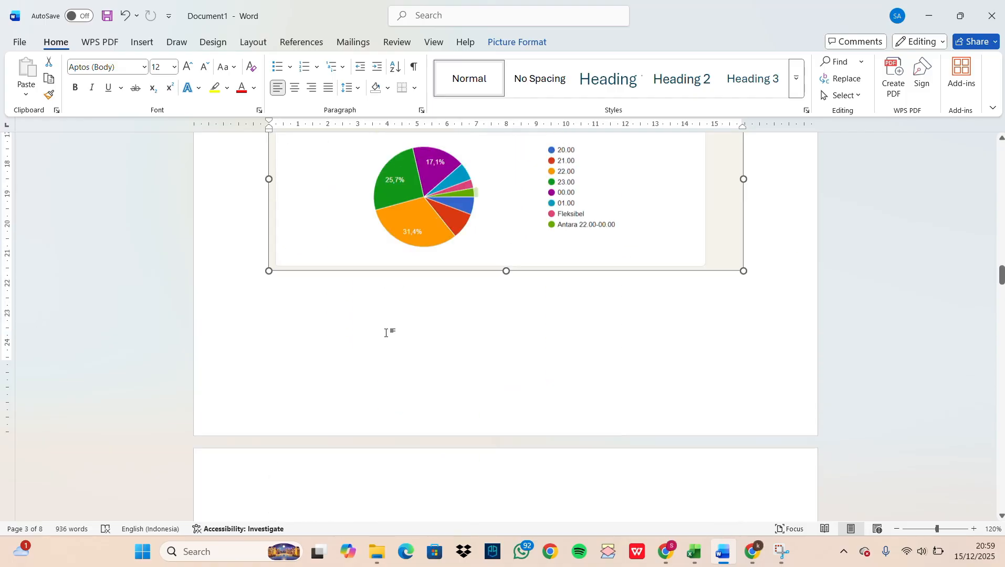
pyautogui.scroll(7, 386, 333)
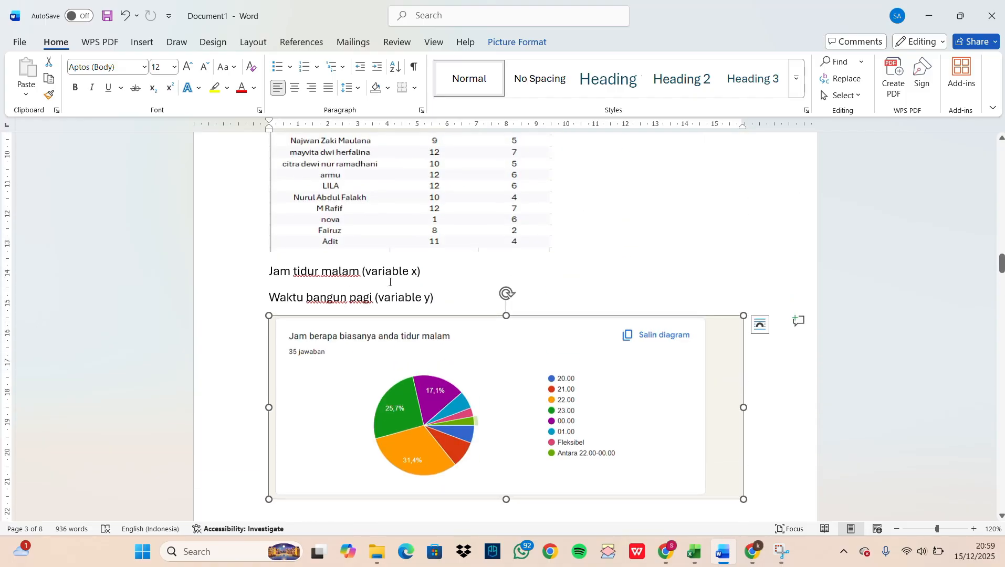
pyautogui.scroll(-1, 425, 250)
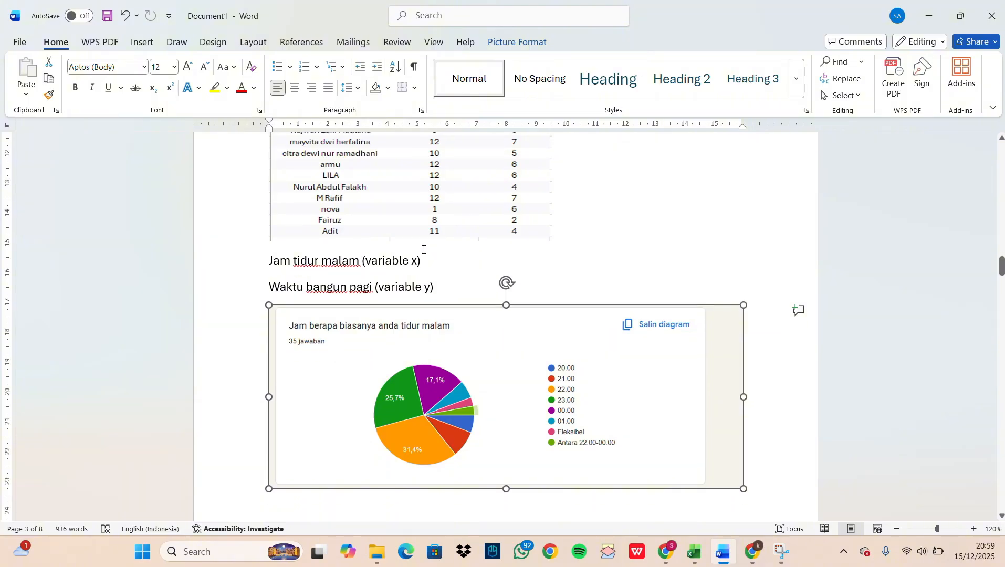
# Examine the regression summary output under HASIL PENGOLAHAN DATA and the start of the regression statistics explanation.
pyautogui.scroll(-20, 424, 250)
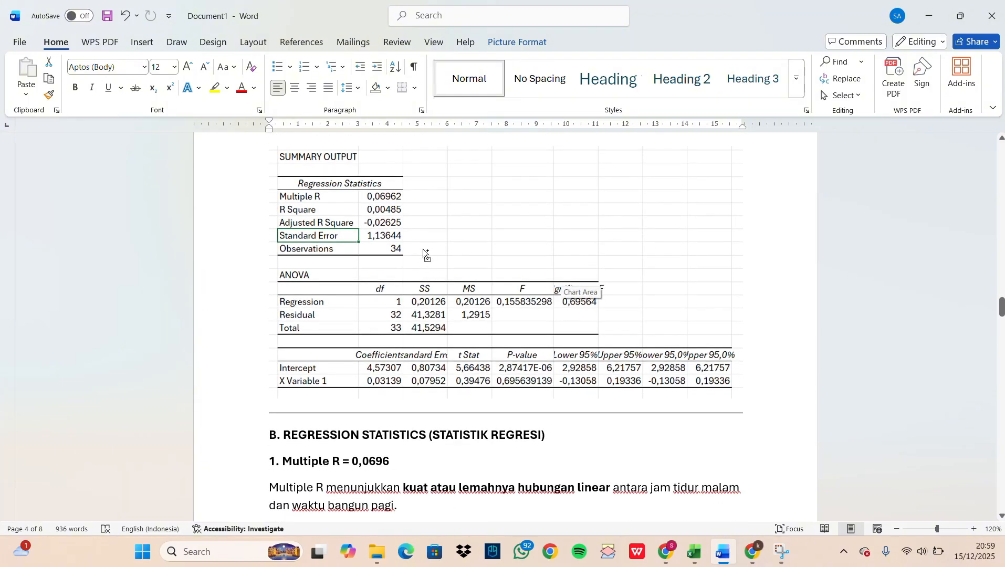
pyautogui.scroll(3, 424, 250)
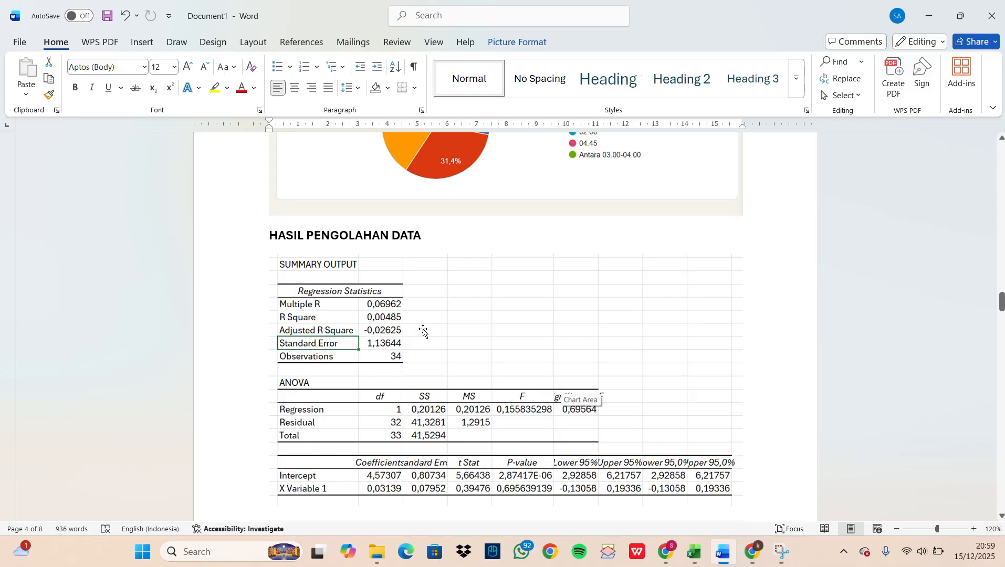
pyautogui.scroll(-1, 424, 331)
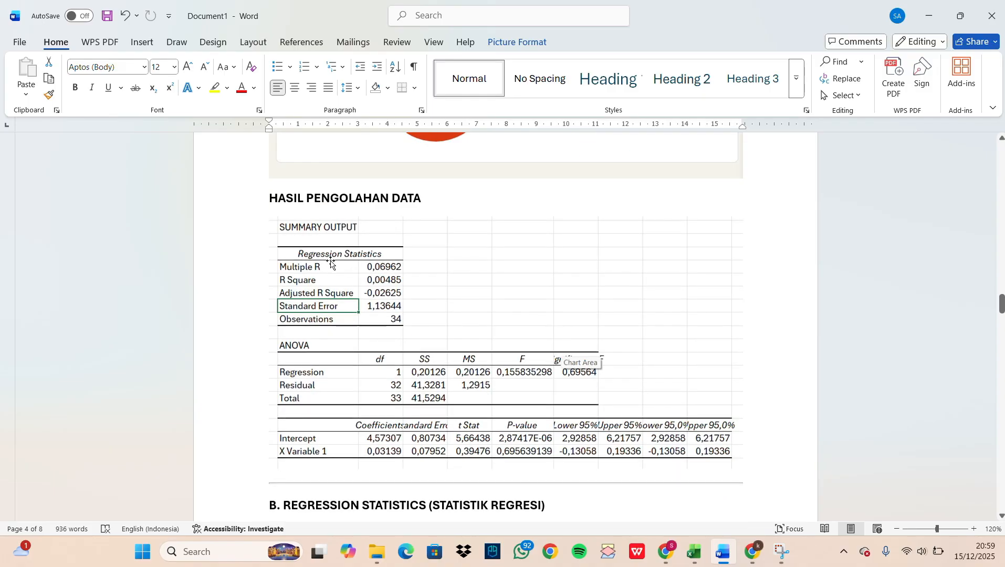
pyautogui.click(332, 263)
pyautogui.scroll(-3, 331, 262)
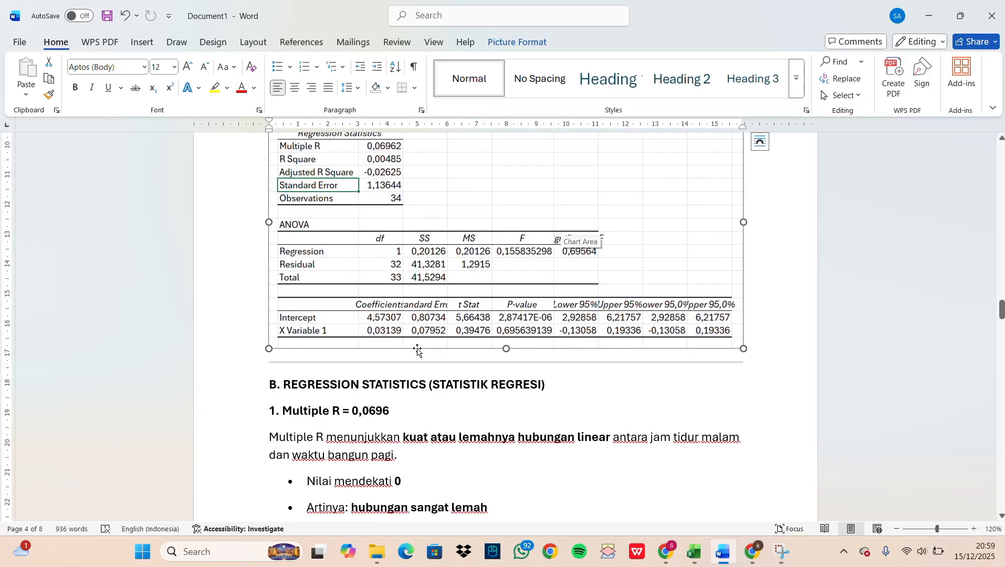
pyautogui.scroll(-1, 418, 350)
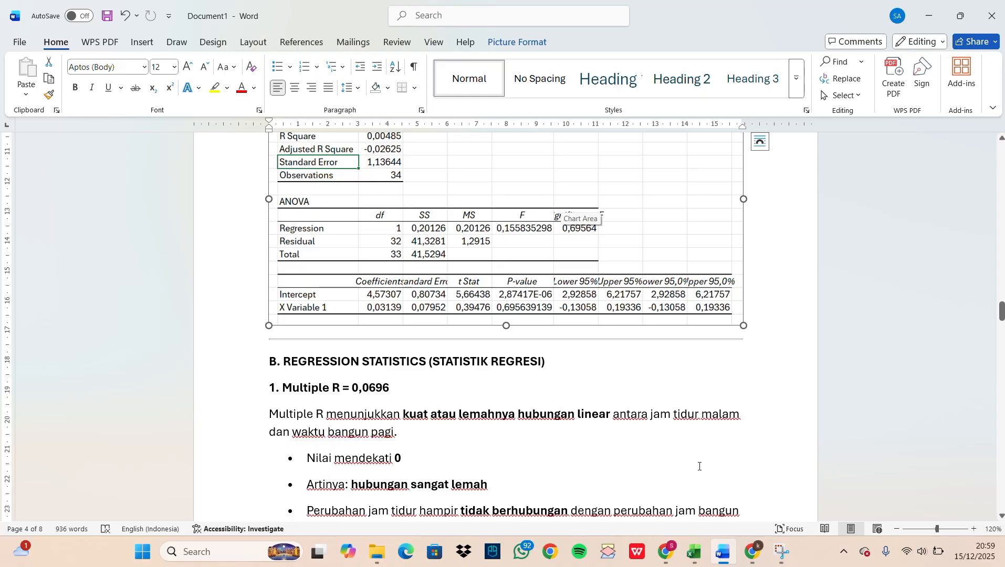
# Switch to the statistika workbook in Excel and start a Regression from the Data Analysis tools.
pyautogui.click(700, 557)
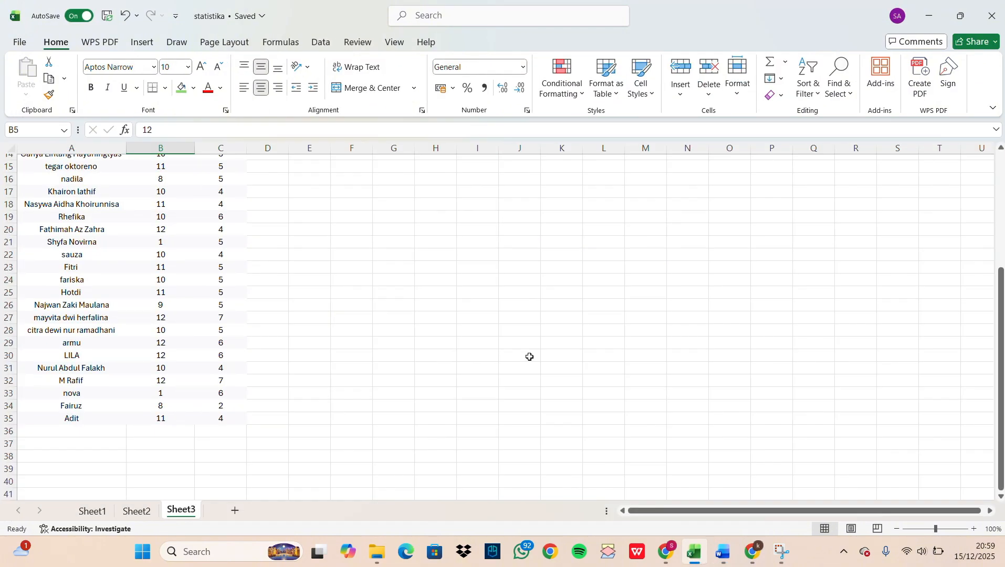
pyautogui.scroll(4, 530, 357)
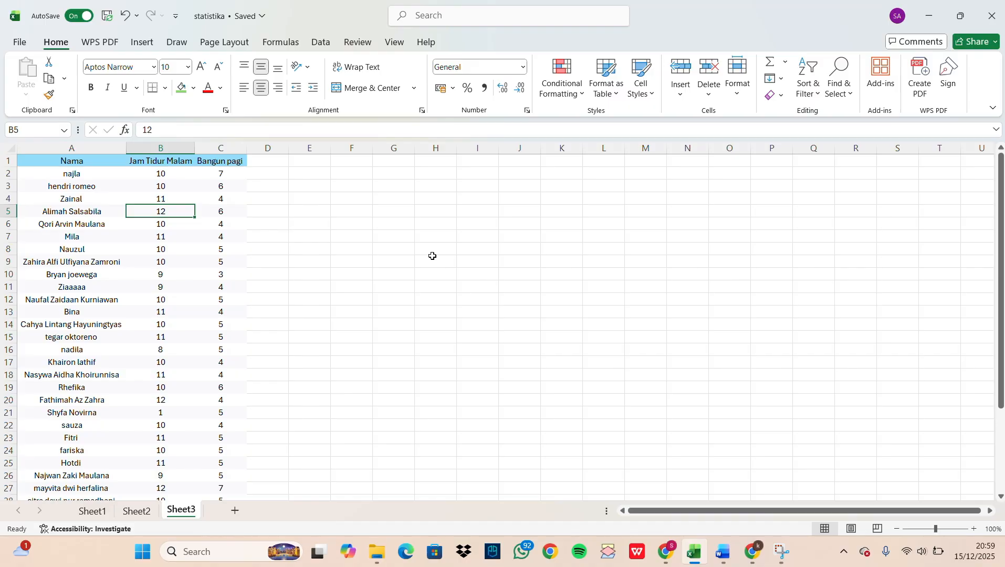
pyautogui.click(321, 42)
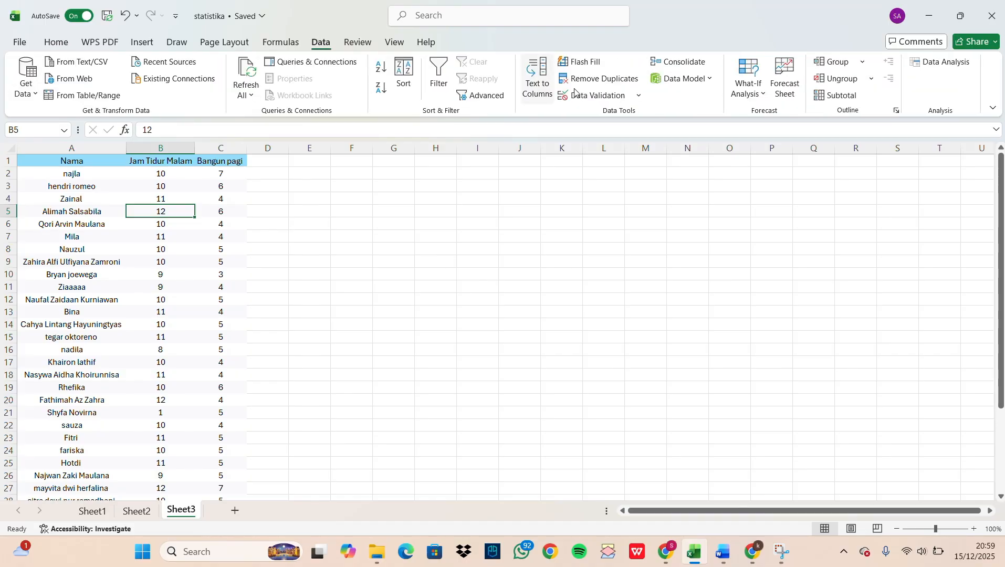
pyautogui.click(929, 62)
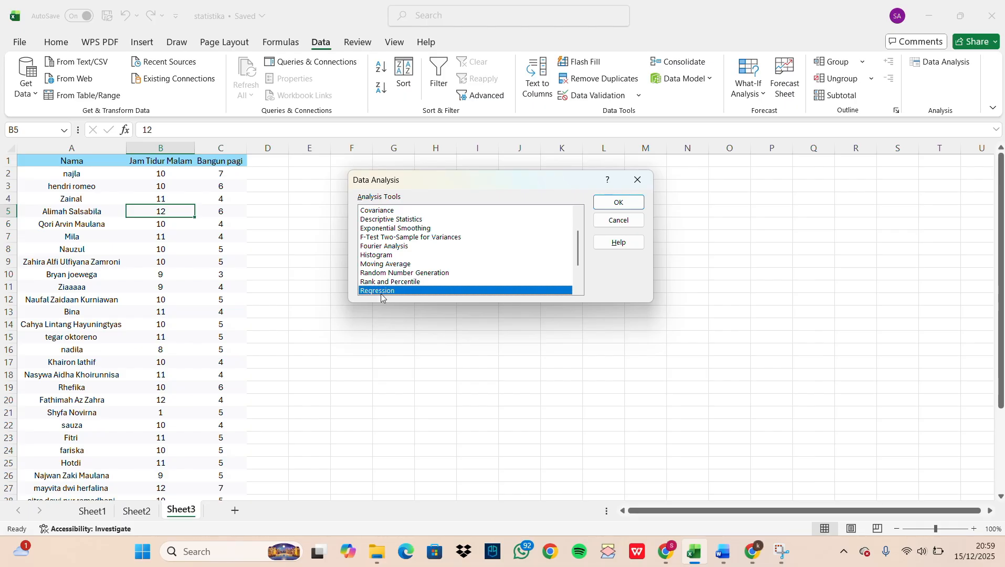
pyautogui.click(619, 202)
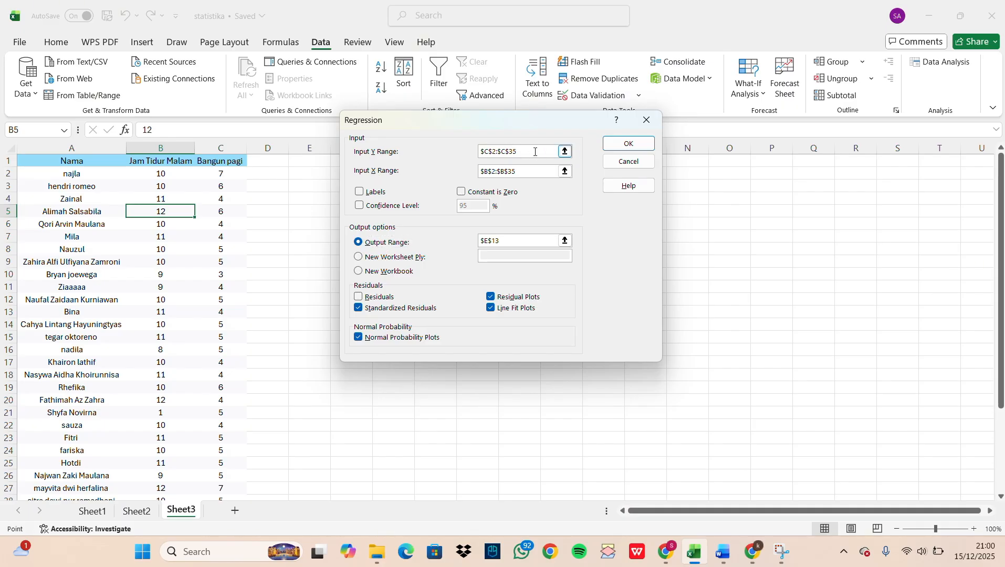
# Set the regression's Input Y Range to the Bangun pagi values in $C$2:$C$35.
pyautogui.click(536, 152)
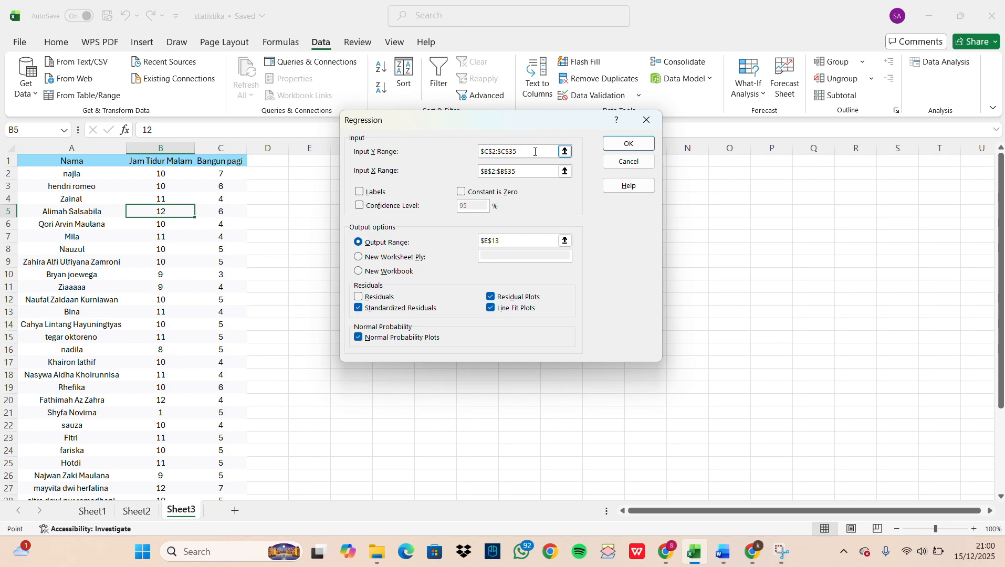
pyautogui.click(567, 152)
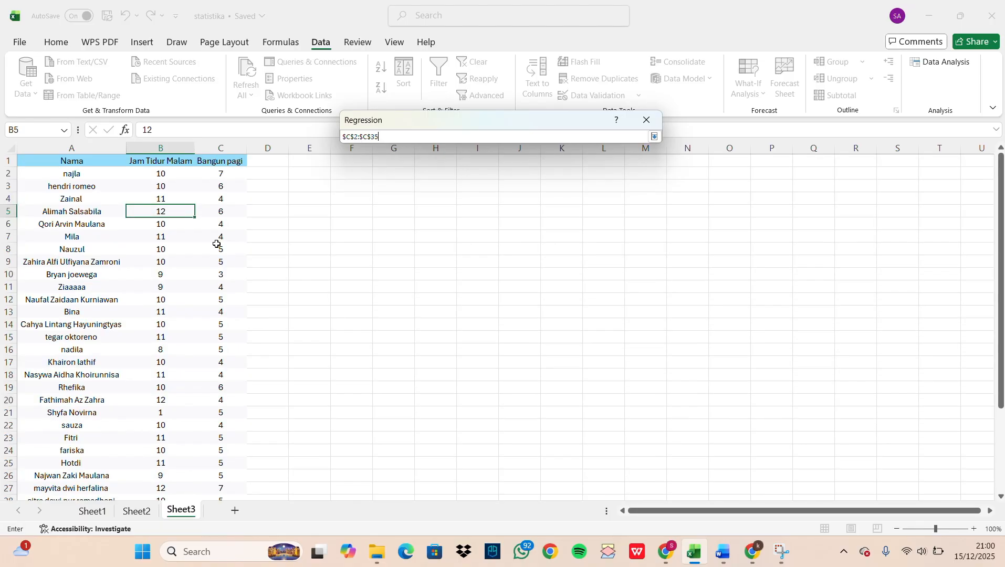
pyautogui.click(203, 172)
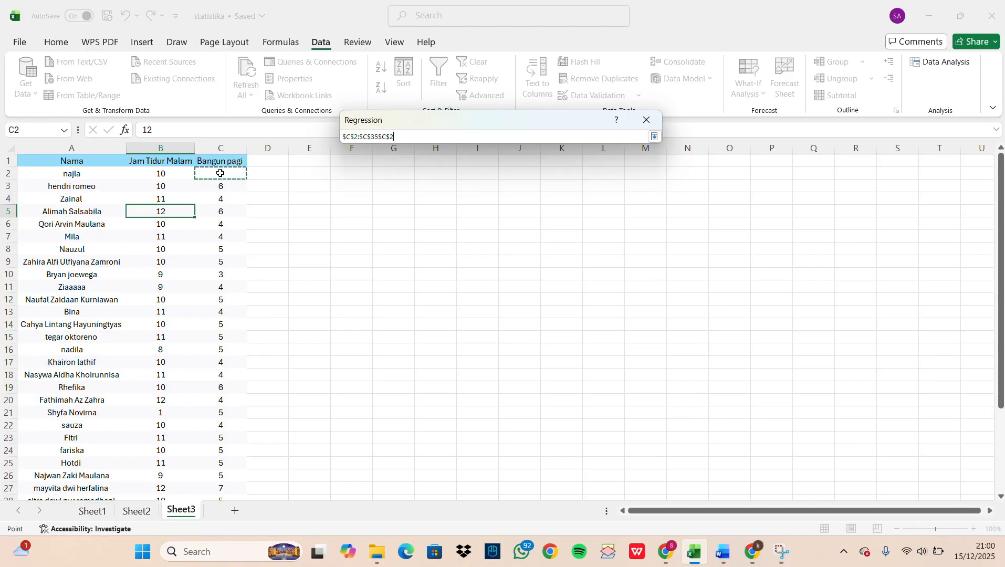
pyautogui.moveTo(220, 173); pyautogui.dragTo(232, 424)
pyautogui.scroll(5, 211, 341)
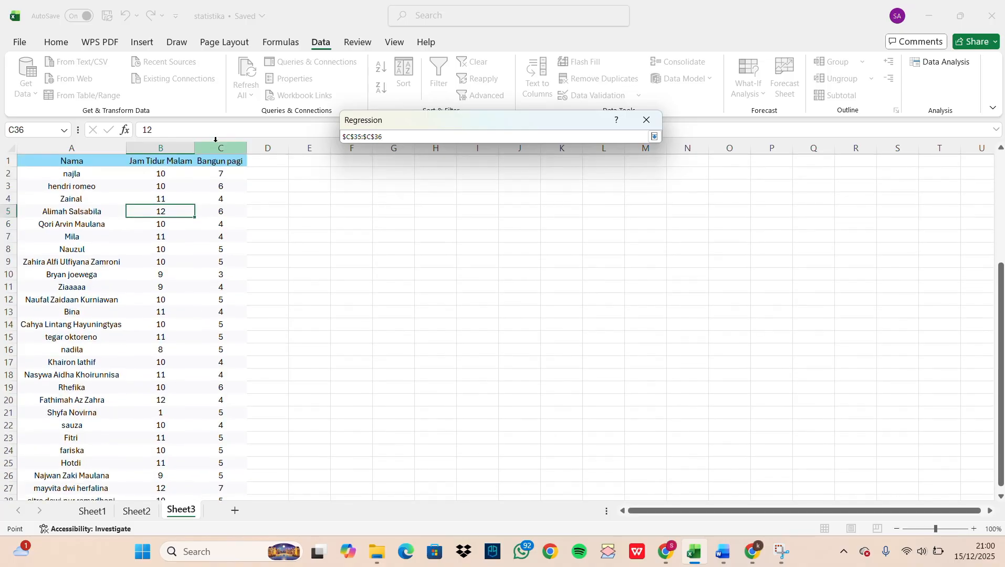
pyautogui.moveTo(215, 176); pyautogui.dragTo(224, 476)
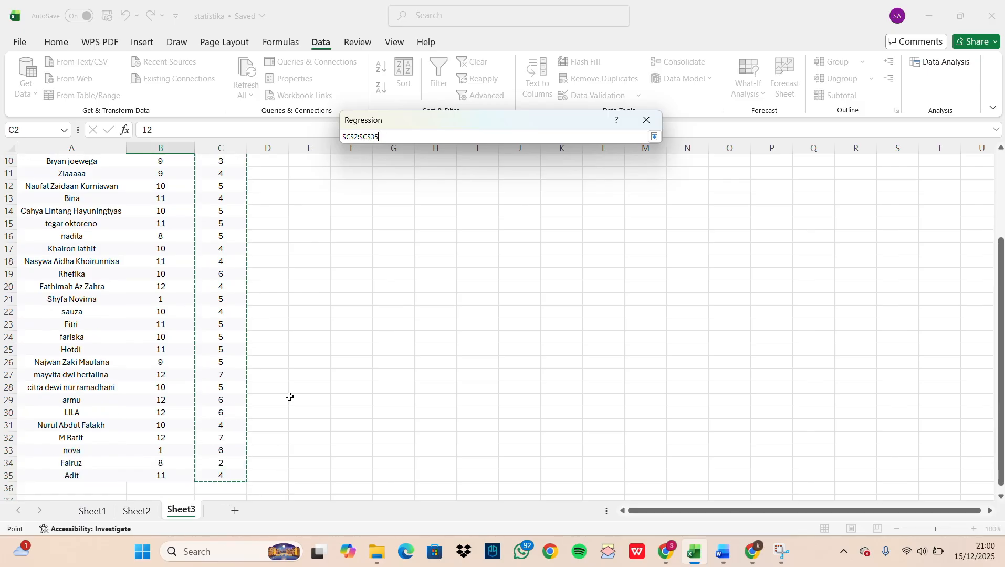
pyautogui.click(655, 136)
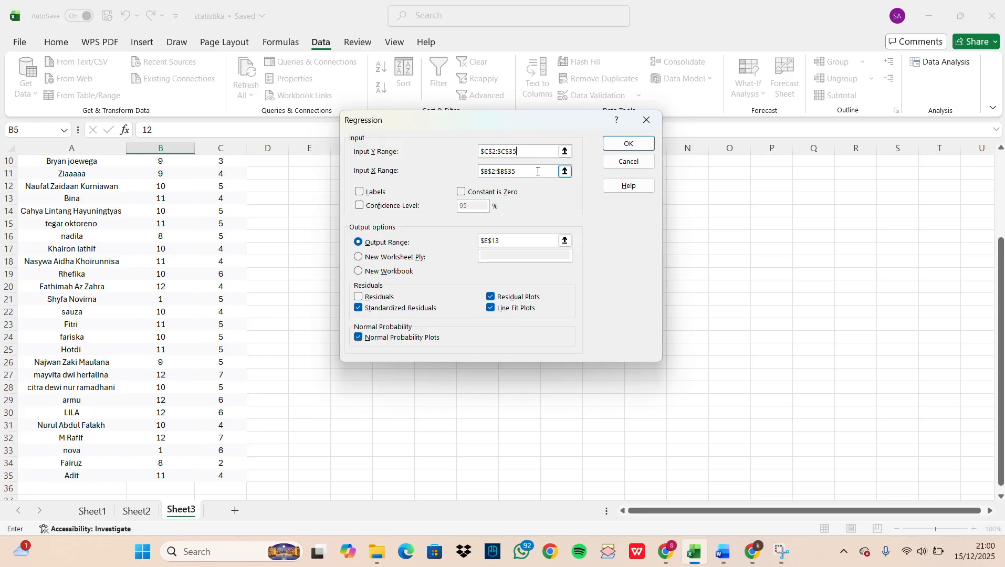
# Set the regression's Input X Range to the Jam Tidur Malam values in $B$2:$B$35.
pyautogui.click(565, 172)
pyautogui.scroll(1, 367, 183)
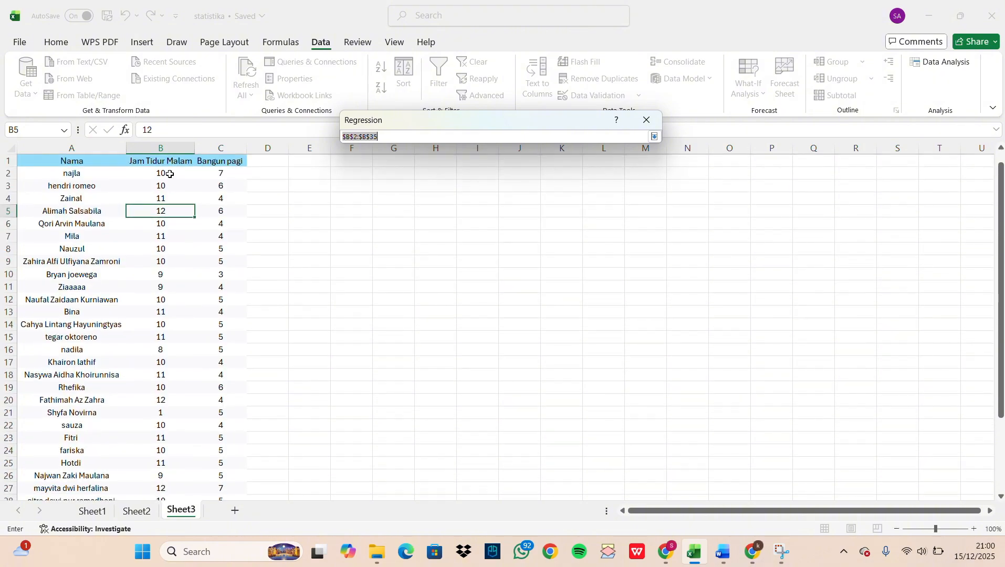
pyautogui.click(167, 173)
pyautogui.moveTo(166, 172); pyautogui.dragTo(161, 475)
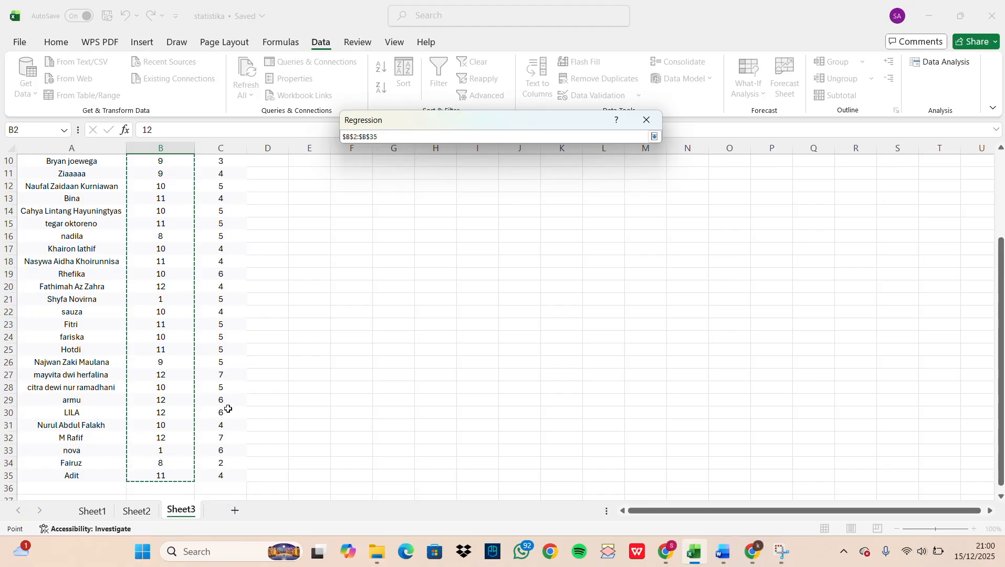
pyautogui.click(654, 137)
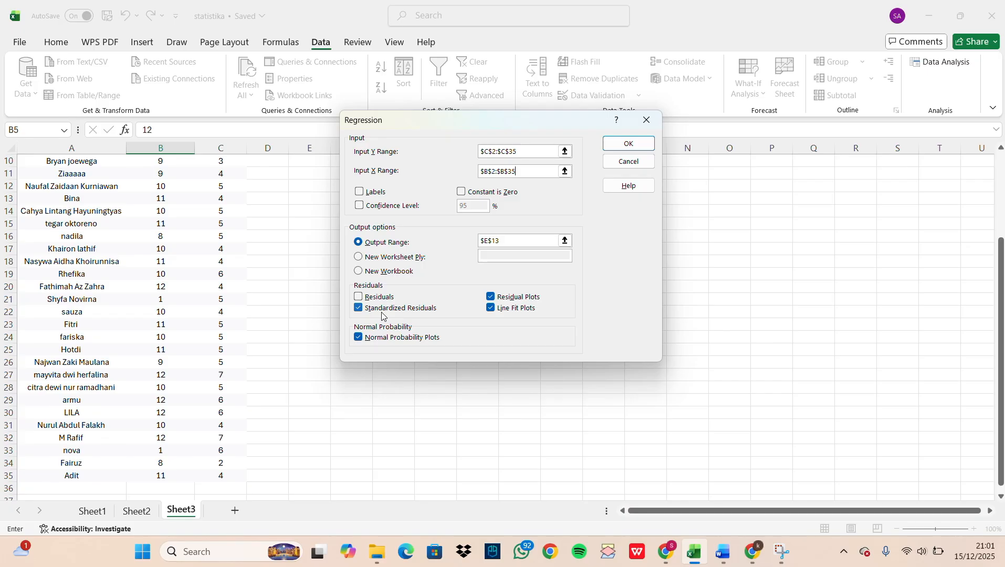
# Run the regression with output at $E$13, including standardized residuals, residual plots, line fit plots and normal probability plots.
pyautogui.click(360, 310)
pyautogui.click(492, 299)
pyautogui.click(491, 299)
pyautogui.click(494, 311)
pyautogui.click(628, 147)
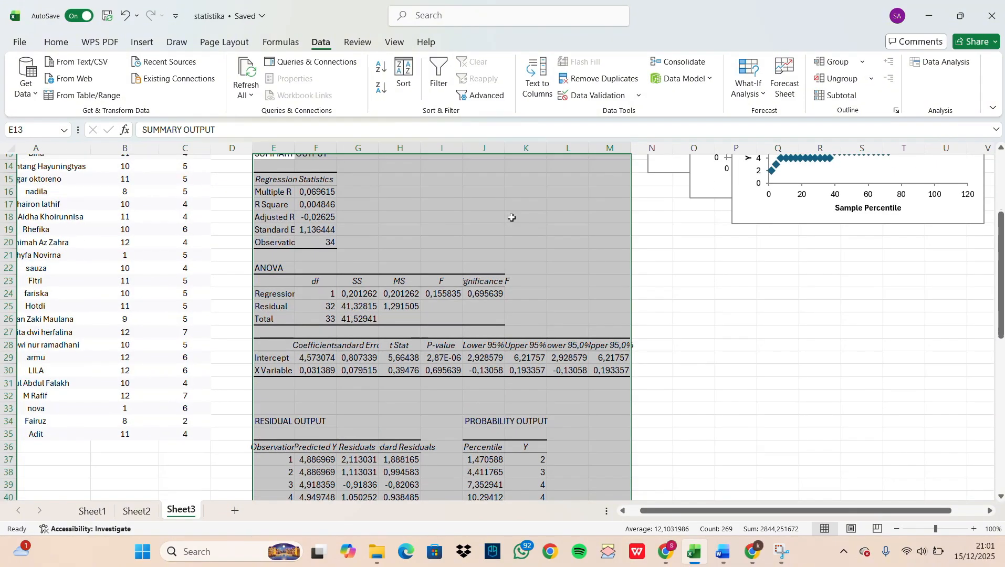
# Autofit the widths of columns E through M so the regression output is fully readable.
pyautogui.doubleClick(295, 147)
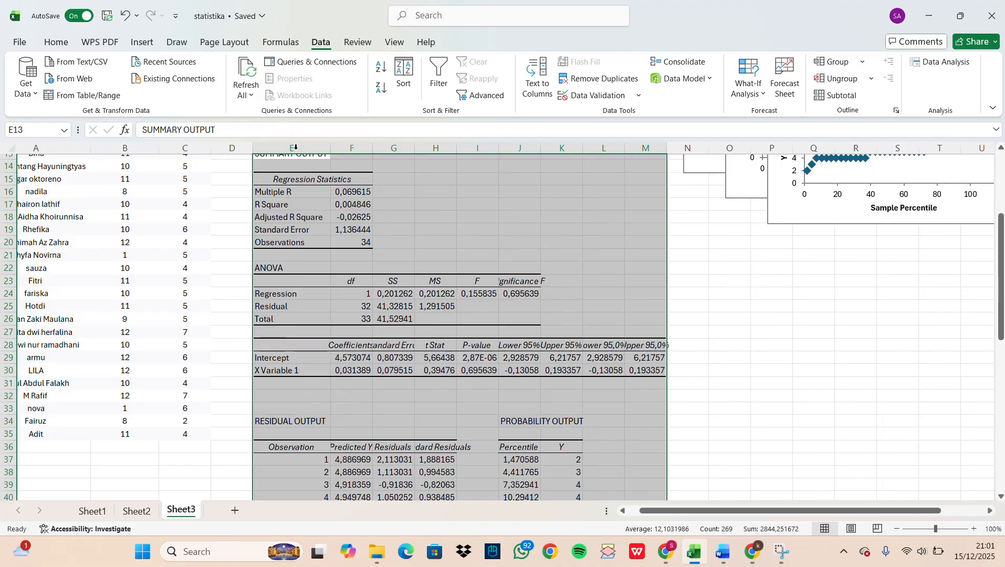
pyautogui.doubleClick(373, 148)
pyautogui.doubleClick(432, 148)
pyautogui.doubleClick(495, 148)
pyautogui.doubleClick(577, 147)
pyautogui.doubleClick(632, 148)
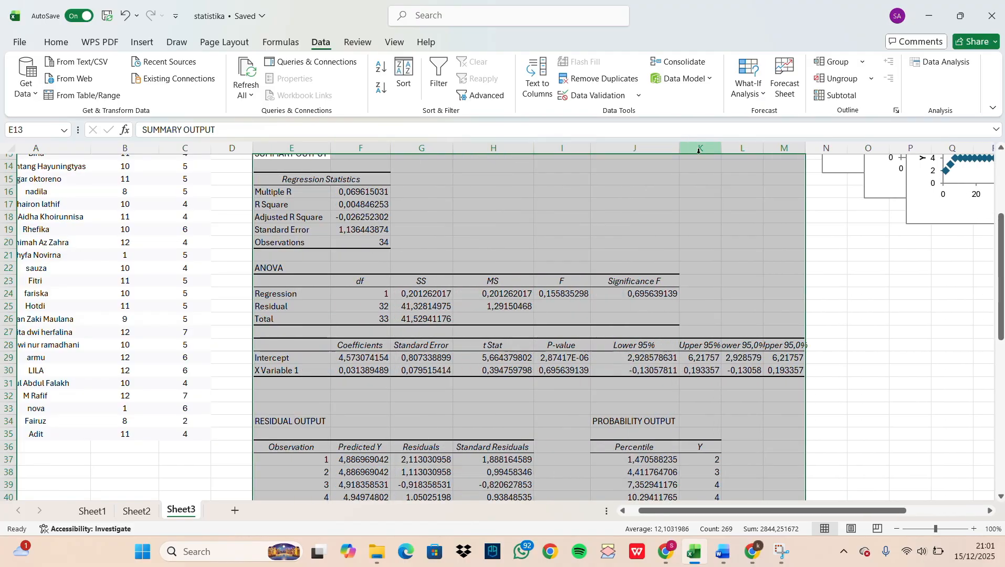
pyautogui.doubleClick(721, 149)
pyautogui.doubleClick(778, 150)
pyautogui.doubleClick(835, 150)
# Move the entire regression output block up beside the data table so that it starts in cell D1.
pyautogui.scroll(4, 332, 249)
pyautogui.moveTo(292, 307); pyautogui.dragTo(296, 174)
pyautogui.click(493, 186)
# Arrange the residual, normal probability and line fit plots in a vertical stack to the right of the regression output.
pyautogui.hscroll(4, 493, 187)
pyautogui.moveTo(735, 264); pyautogui.dragTo(634, 366)
pyautogui.moveTo(652, 213); pyautogui.dragTo(633, 197)
pyautogui.scroll(-2, 682, 178)
pyautogui.moveTo(707, 169); pyautogui.dragTo(645, 451)
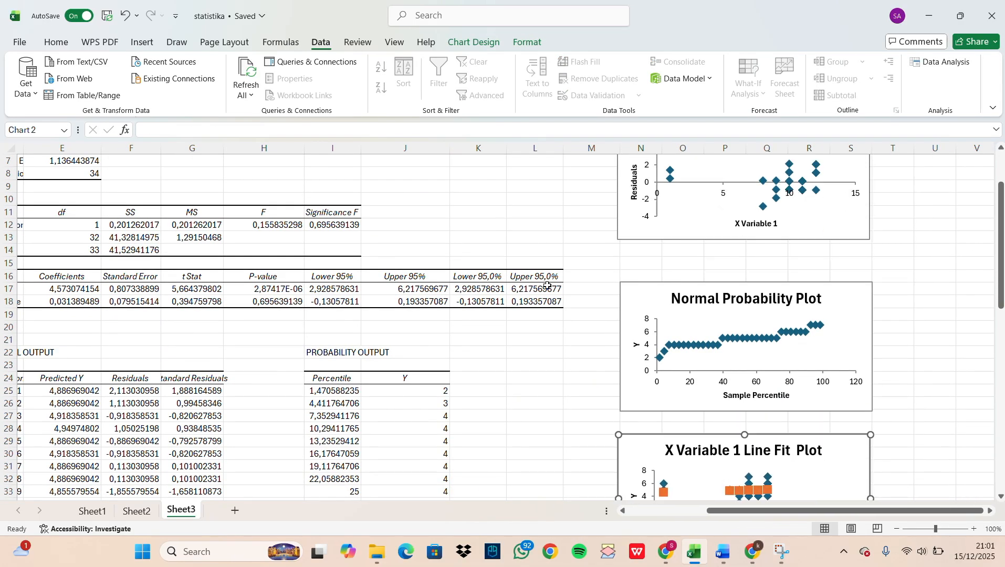
# Switch to the Word report and read the explanation of Multiple R in the Regression Statistics section.
pyautogui.click(545, 225)
pyautogui.scroll(2, 544, 224)
pyautogui.hscroll(-4, 544, 225)
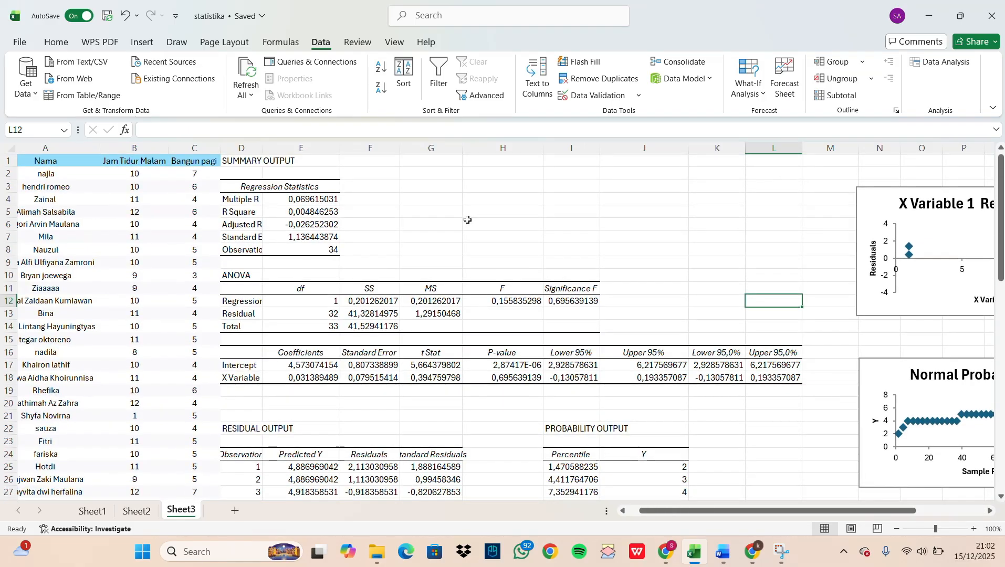
pyautogui.click(720, 552)
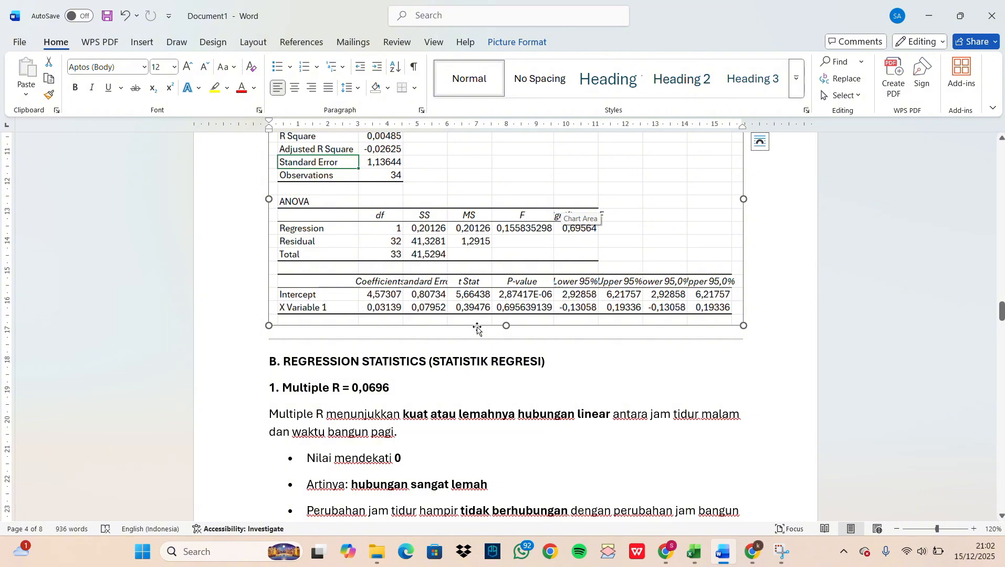
pyautogui.scroll(-2, 478, 328)
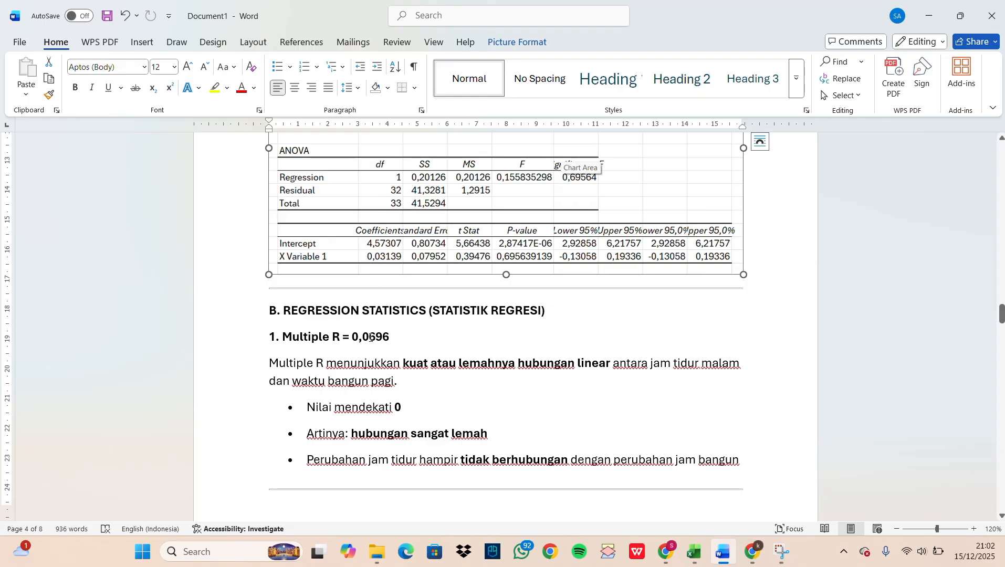
pyautogui.scroll(-3, 445, 317)
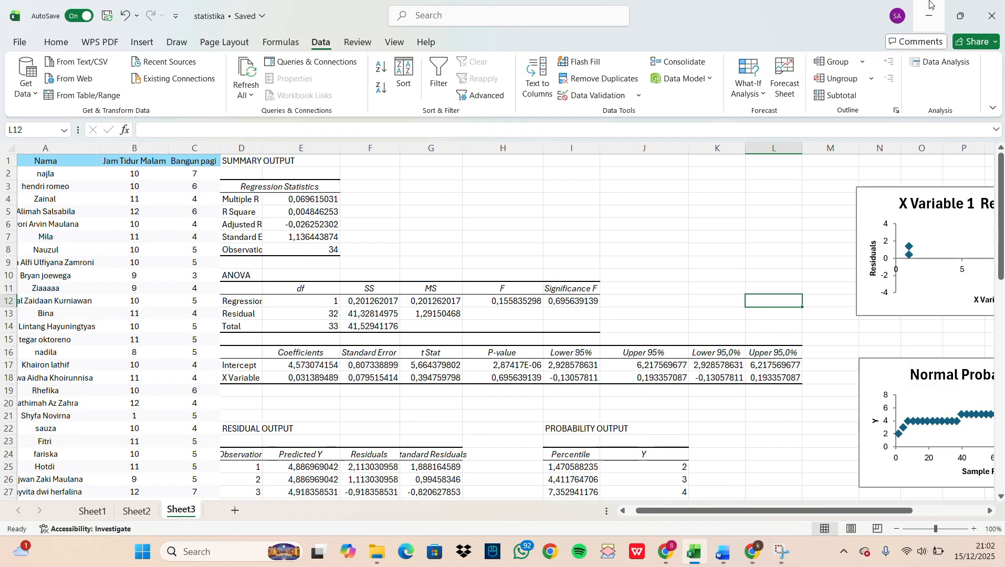
# Return to Excel and fill the Multiple R row, cells D4:E4, with the lightest green theme shade.
pyautogui.hotkey('alt', 'Tab')
pyautogui.moveTo(239, 199); pyautogui.dragTo(297, 198)
pyautogui.click(56, 42)
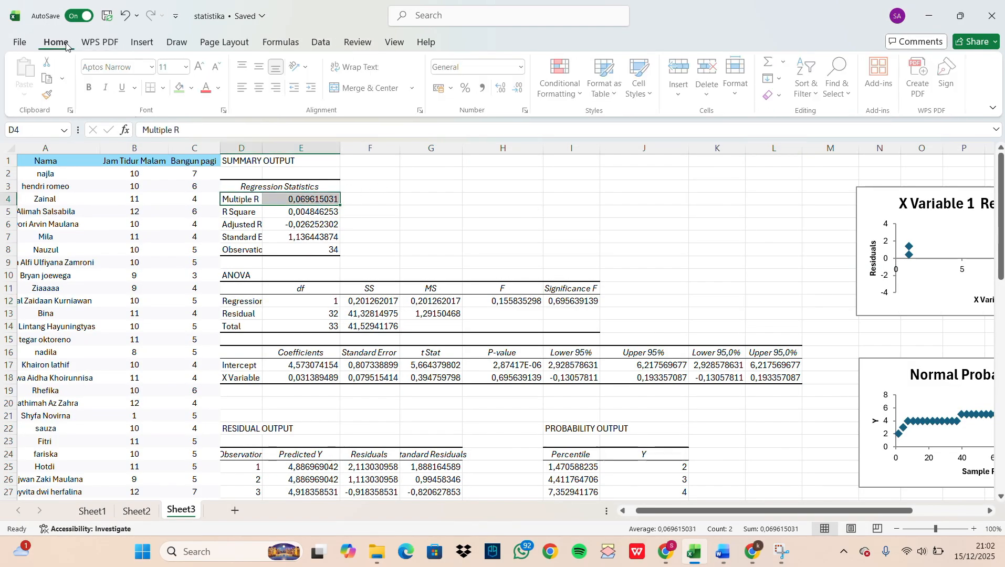
pyautogui.click(193, 88)
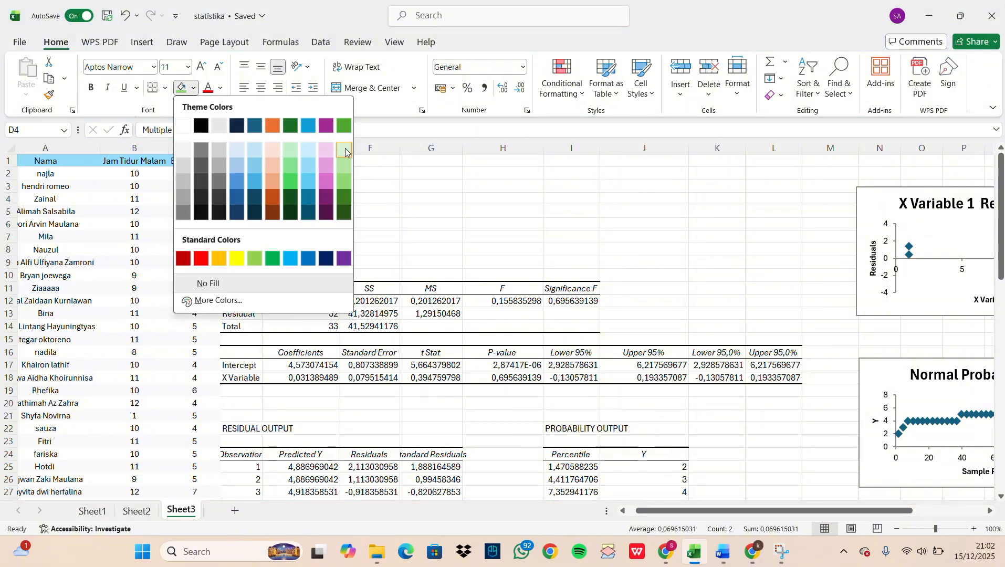
pyautogui.click(348, 152)
pyautogui.click(604, 259)
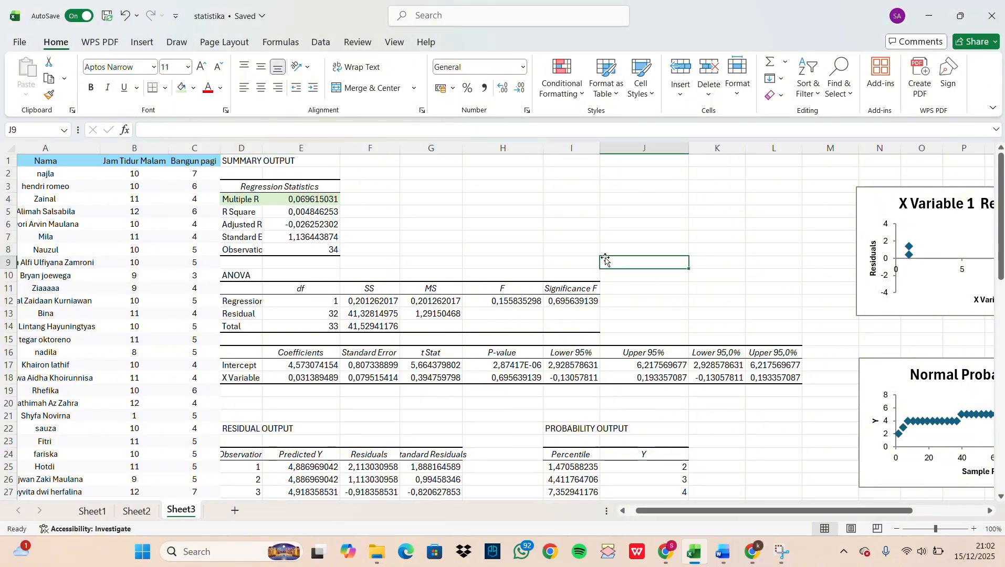
# Read the R Square explanation in the Word report and fill cells D5:E5 in Excel with the second-lightest green theme shade.
pyautogui.click(724, 552)
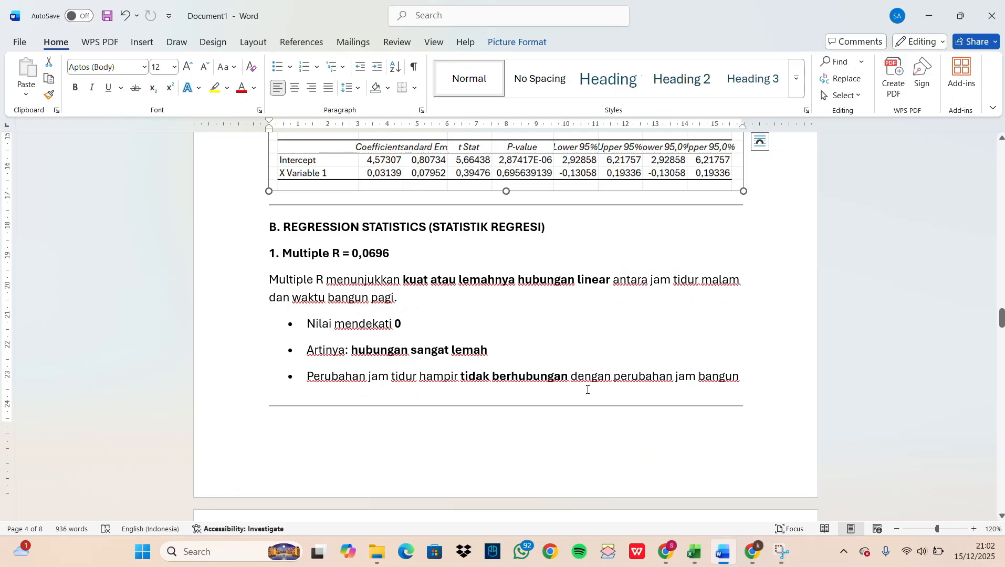
pyautogui.scroll(-5, 588, 388)
pyautogui.scroll(-2, 588, 390)
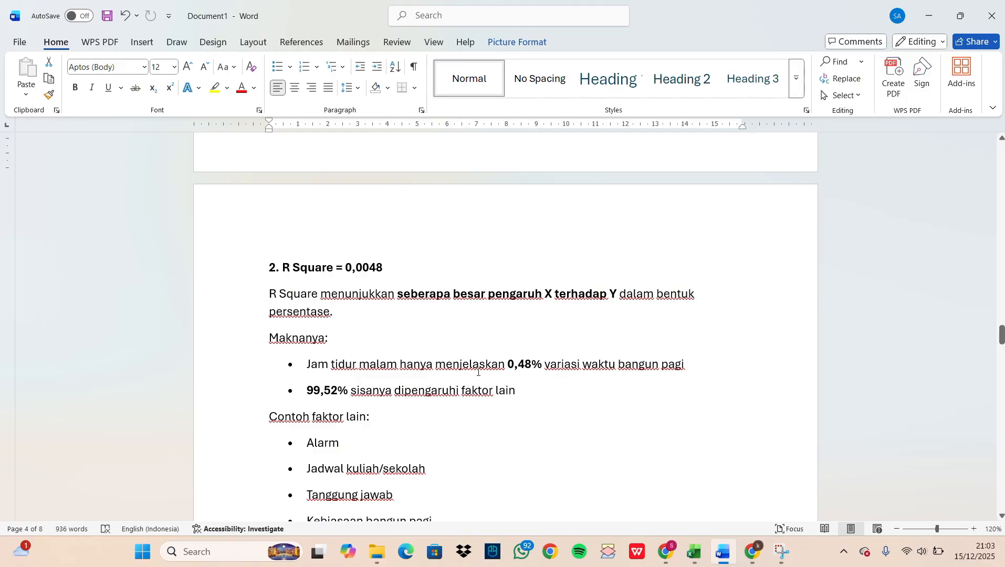
pyautogui.click(930, 15)
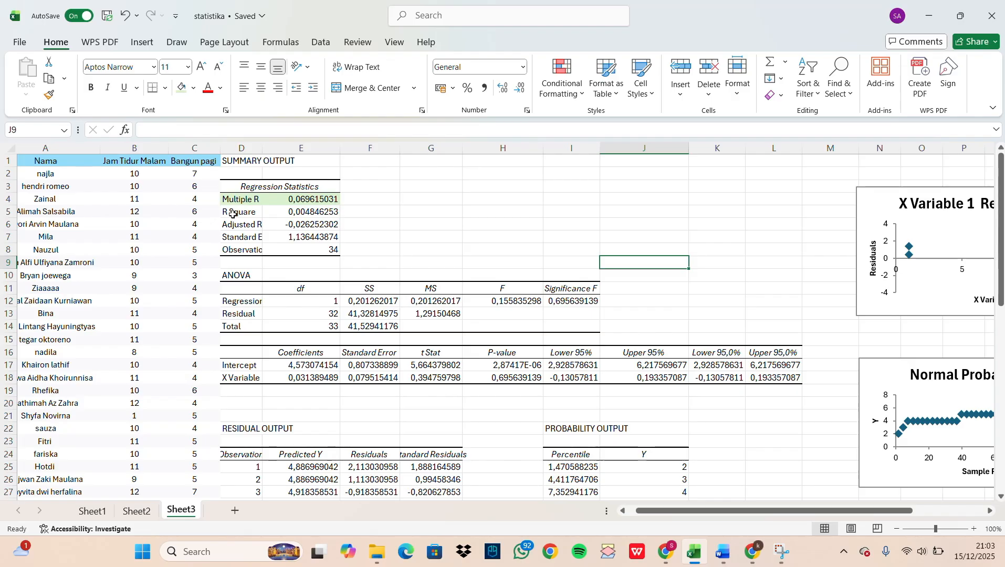
pyautogui.moveTo(231, 211); pyautogui.dragTo(295, 213)
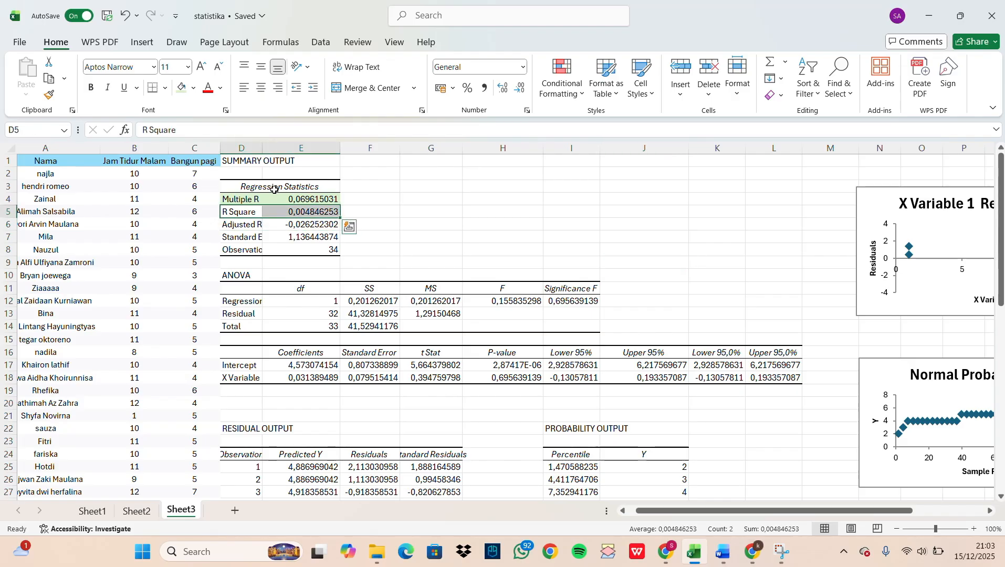
pyautogui.click(194, 88)
pyautogui.click(348, 167)
pyautogui.click(376, 200)
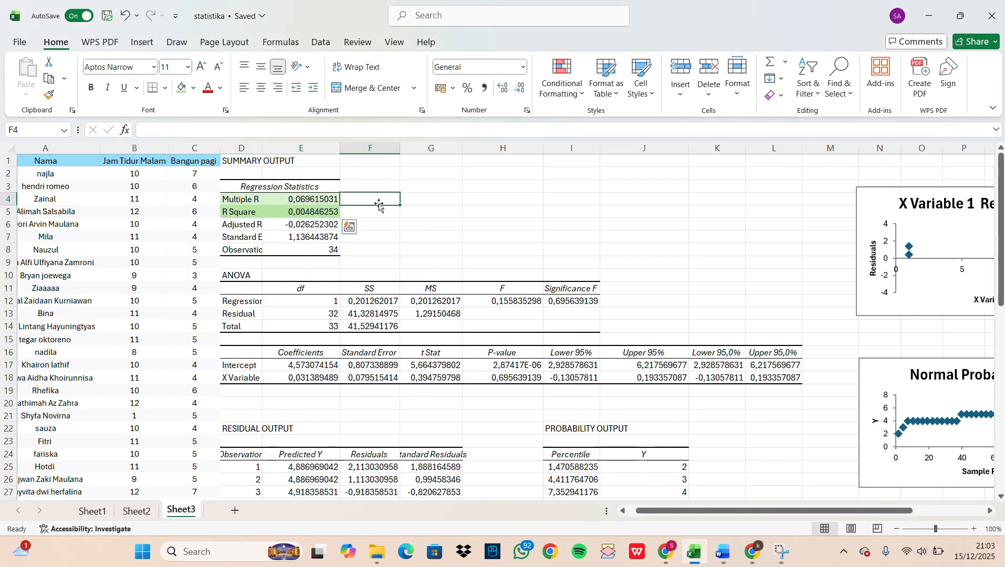
# Fill the Adjusted R Square row, cells D6:E6, with the medium green theme shade.
pyautogui.moveTo(241, 225); pyautogui.dragTo(284, 231)
pyautogui.click(193, 88)
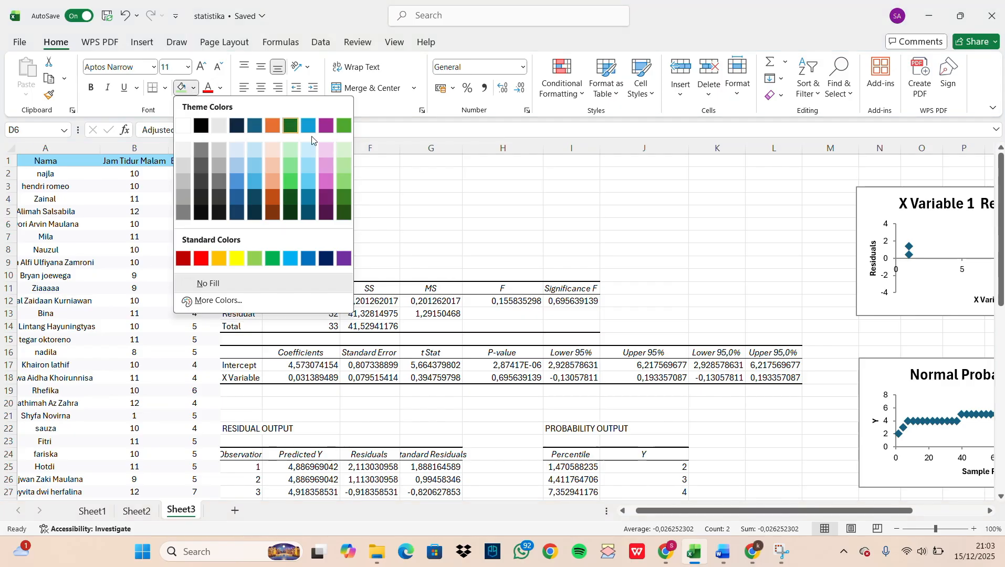
pyautogui.click(348, 179)
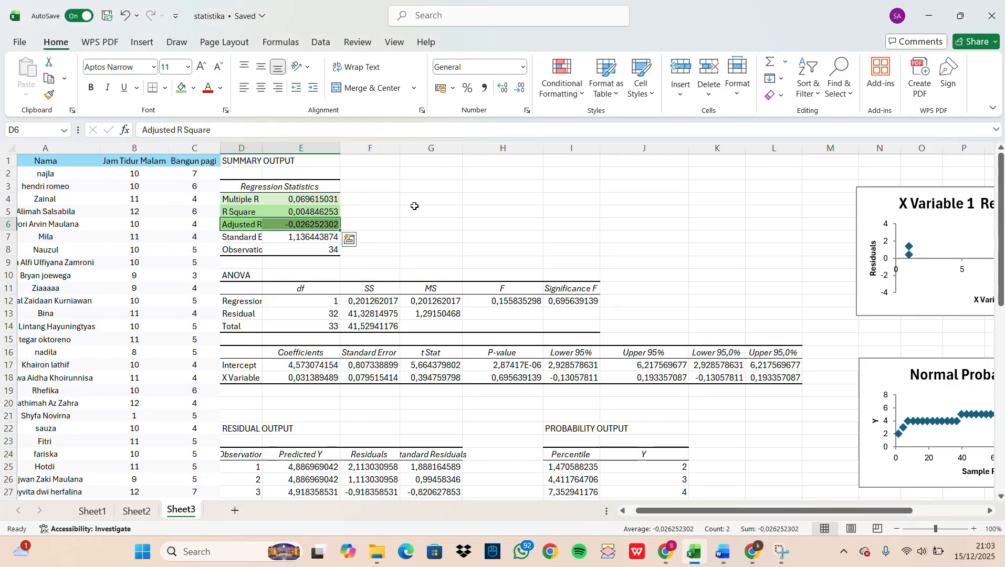
# Read the Adjusted R Square and Standard Error explanations in the Word report, checking Adjusted R Square against cell E6 in Excel.
pyautogui.click(724, 552)
pyautogui.scroll(-5, 472, 263)
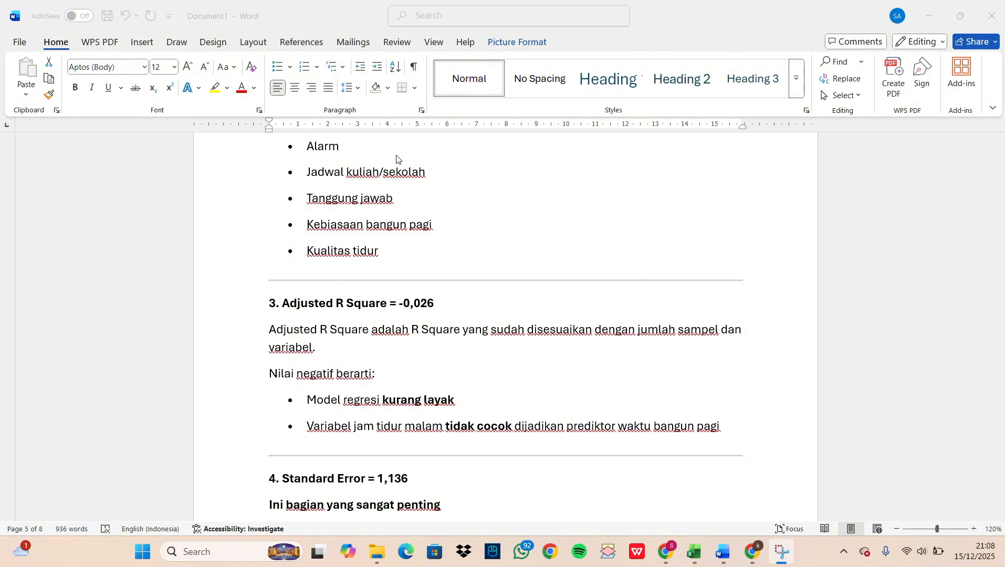
pyautogui.click(695, 551)
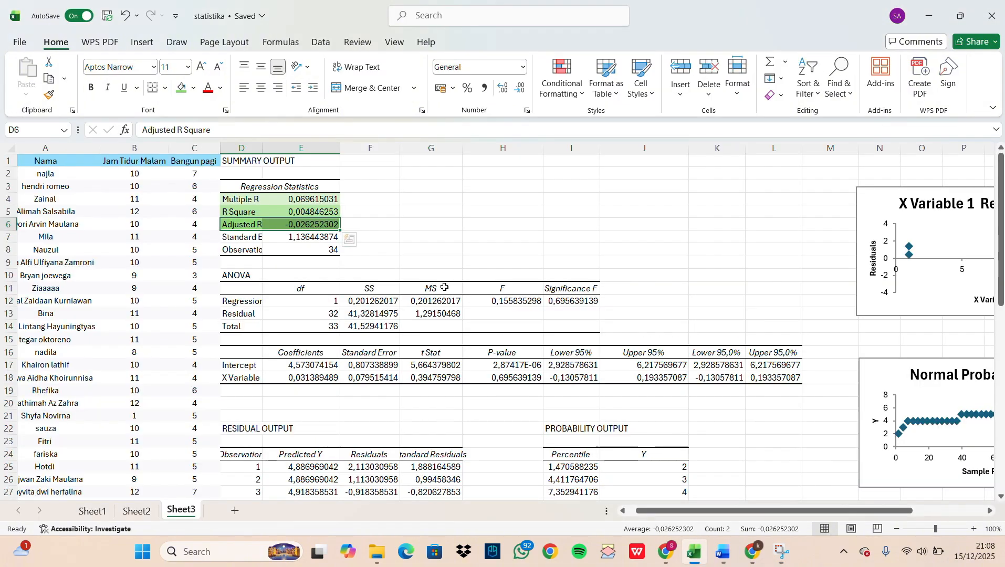
pyautogui.click(288, 225)
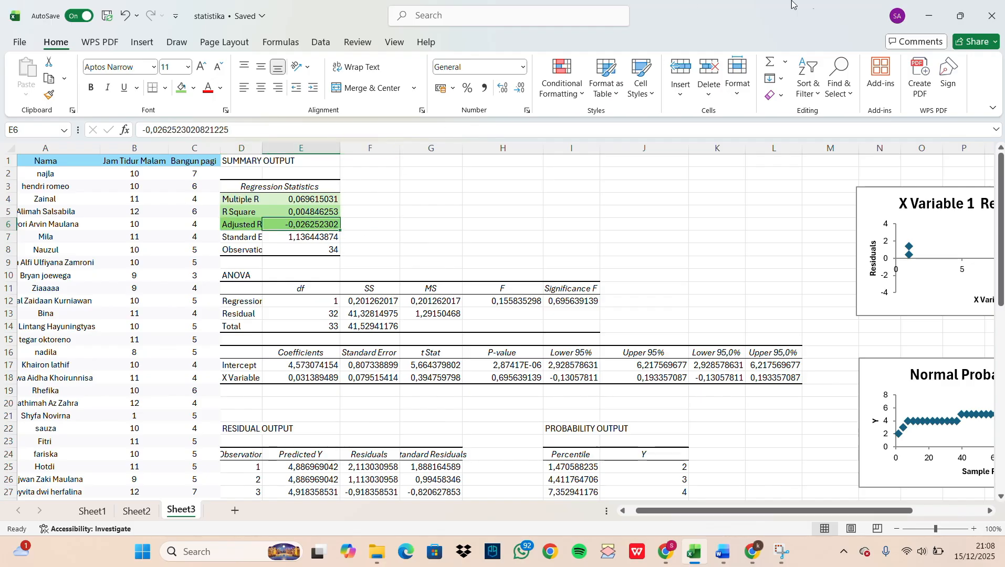
pyautogui.click(929, 15)
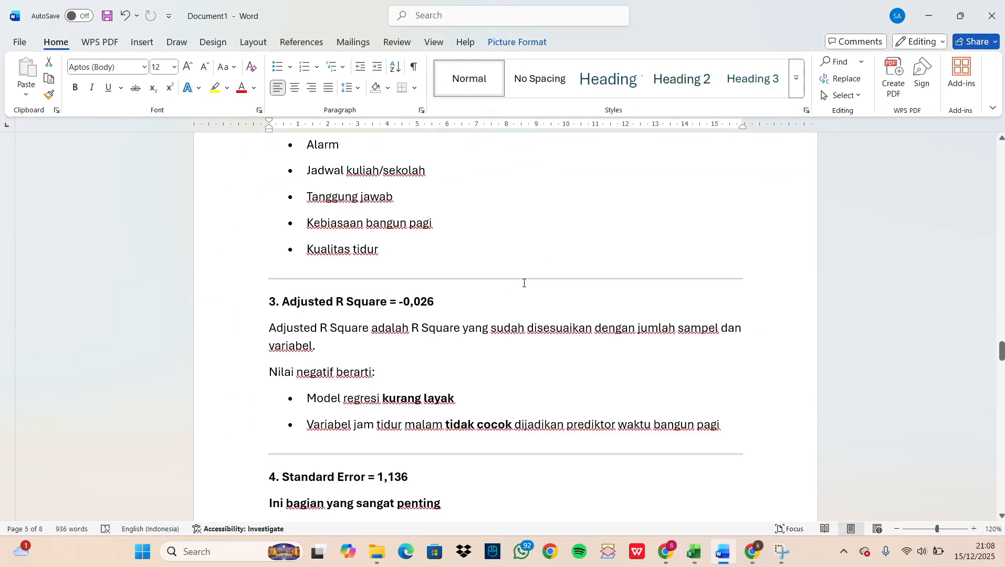
pyautogui.scroll(-5, 524, 283)
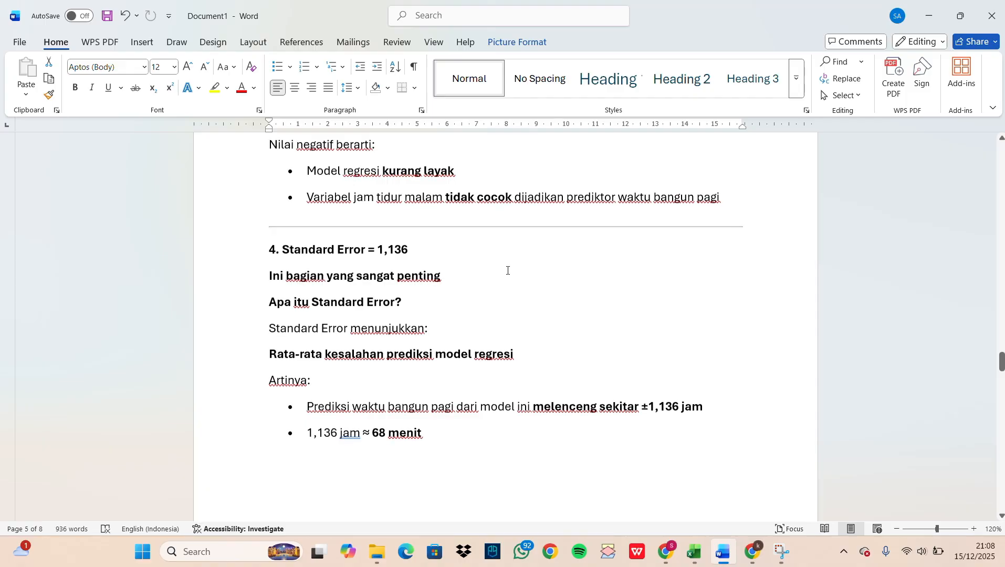
pyautogui.scroll(-3, 507, 270)
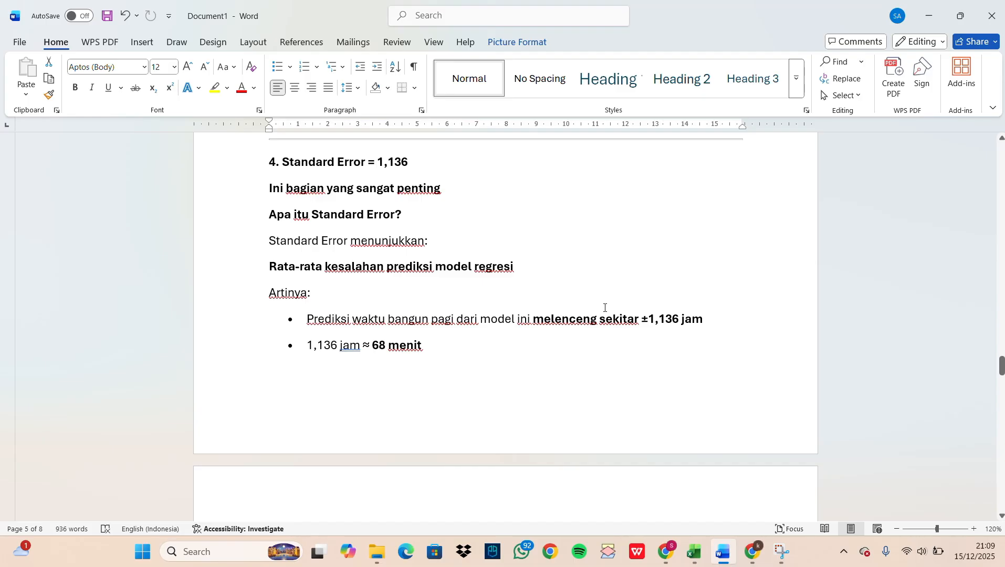
pyautogui.scroll(-1, 445, 329)
pyautogui.scroll(-2, 399, 300)
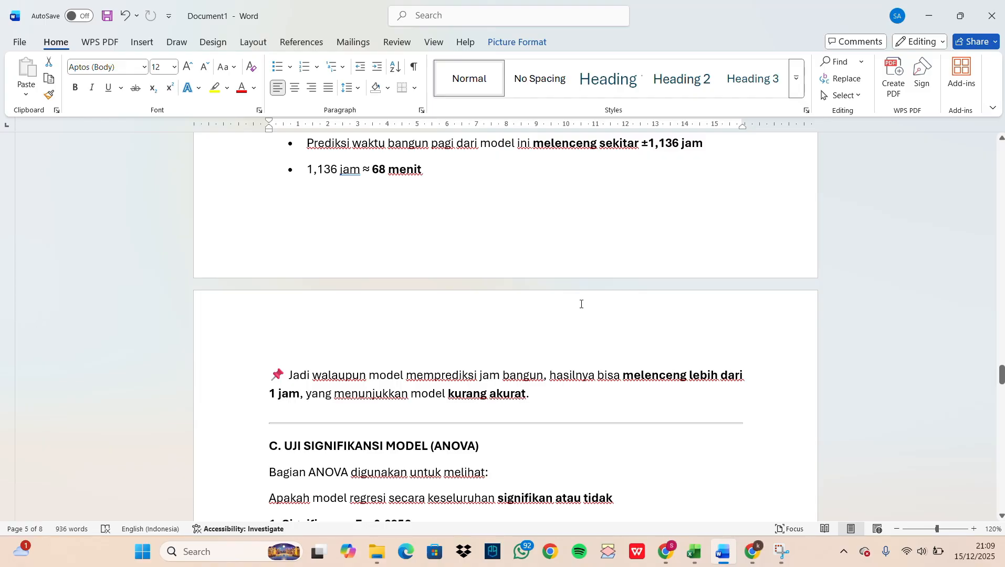
pyautogui.scroll(-3, 581, 302)
# In Excel, fill the Standard Error row D7:E7 with a dark green theme shade and autofit the width of column D.
pyautogui.click(698, 554)
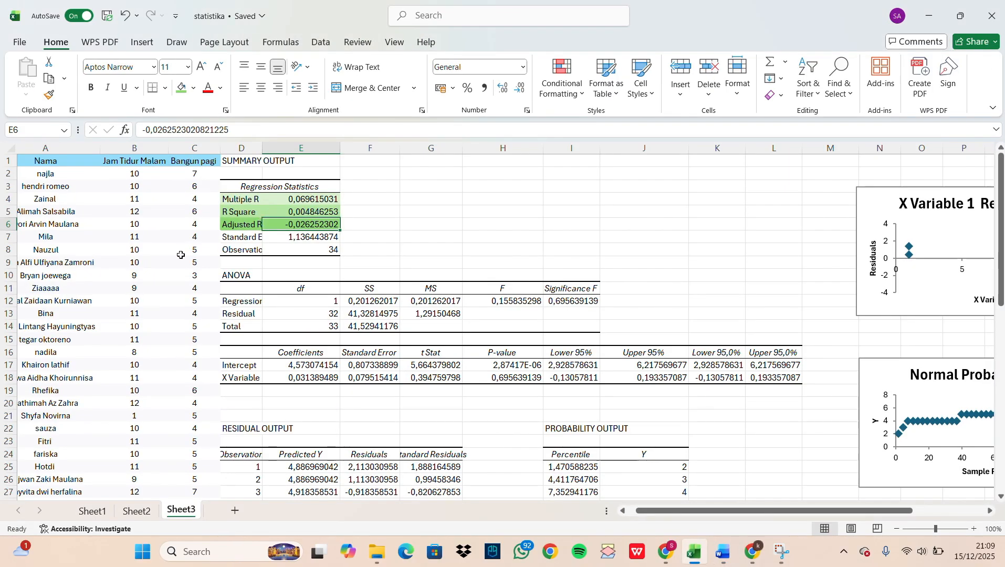
pyautogui.click(239, 237)
pyautogui.moveTo(239, 237); pyautogui.dragTo(302, 237)
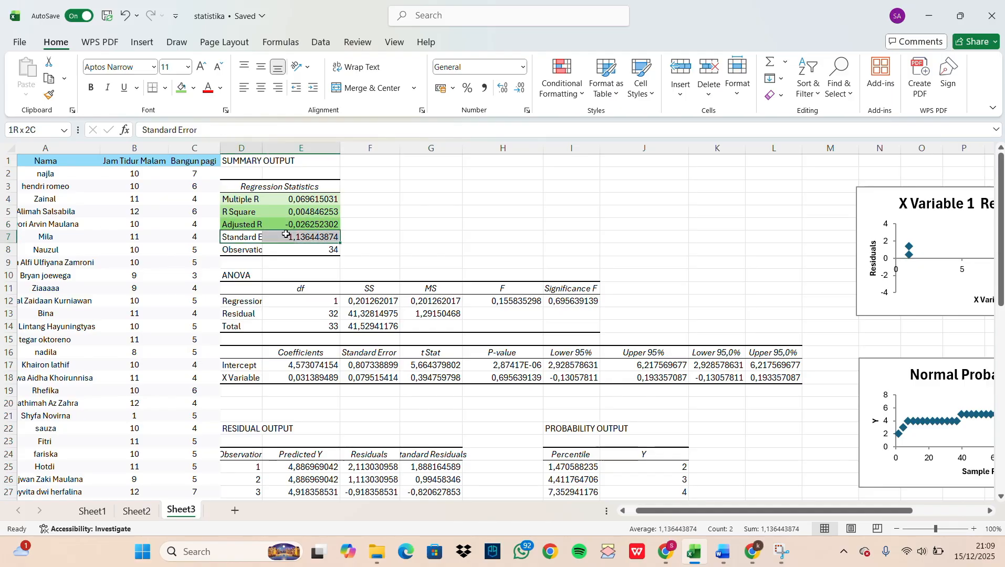
pyautogui.click(193, 88)
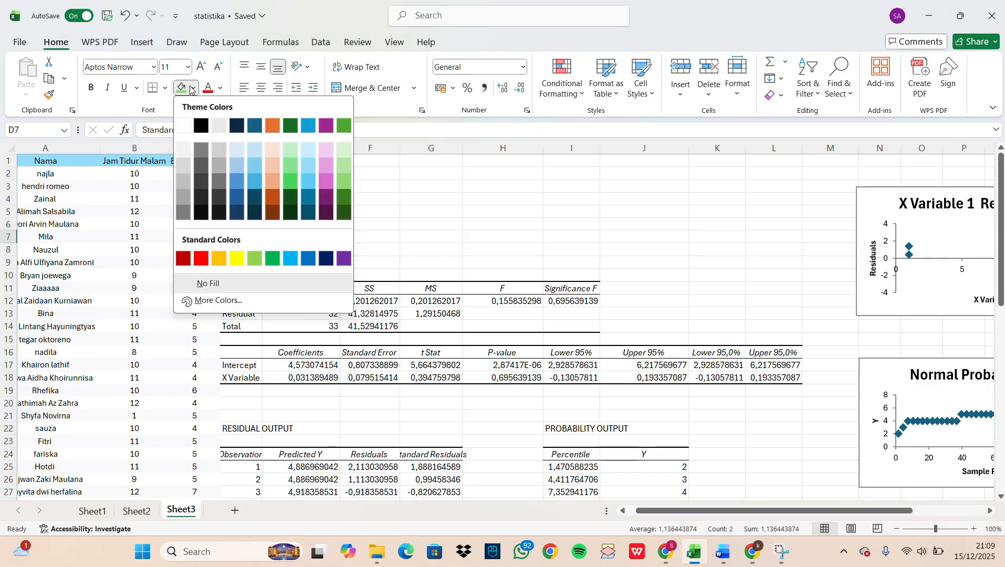
pyautogui.click(347, 201)
pyautogui.click(382, 172)
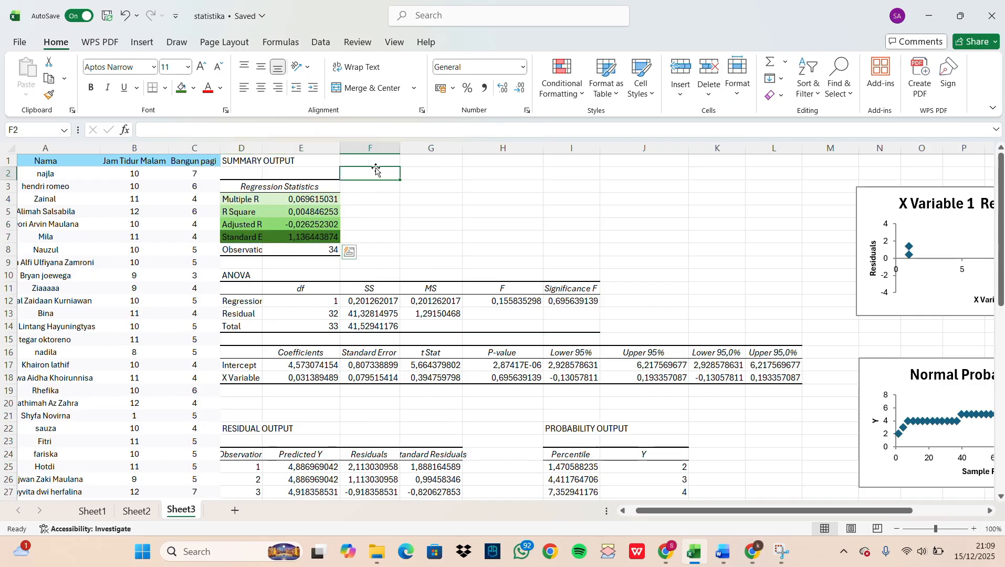
pyautogui.doubleClick(263, 148)
pyautogui.click(441, 238)
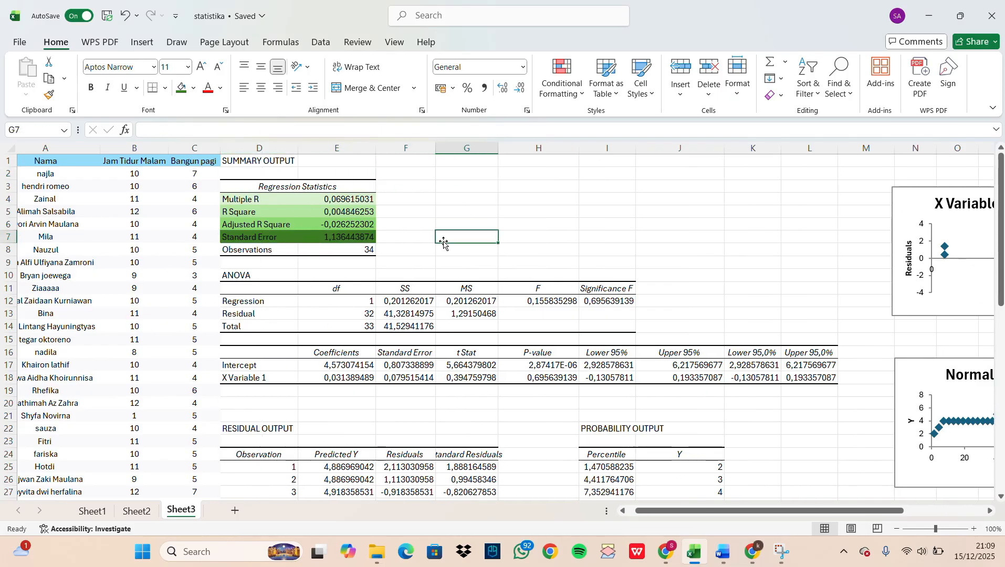
# Switch to the Word report and read the ANOVA model significance section on Significance F.
pyautogui.click(723, 551)
pyautogui.scroll(-1, 455, 386)
pyautogui.scroll(-2, 455, 386)
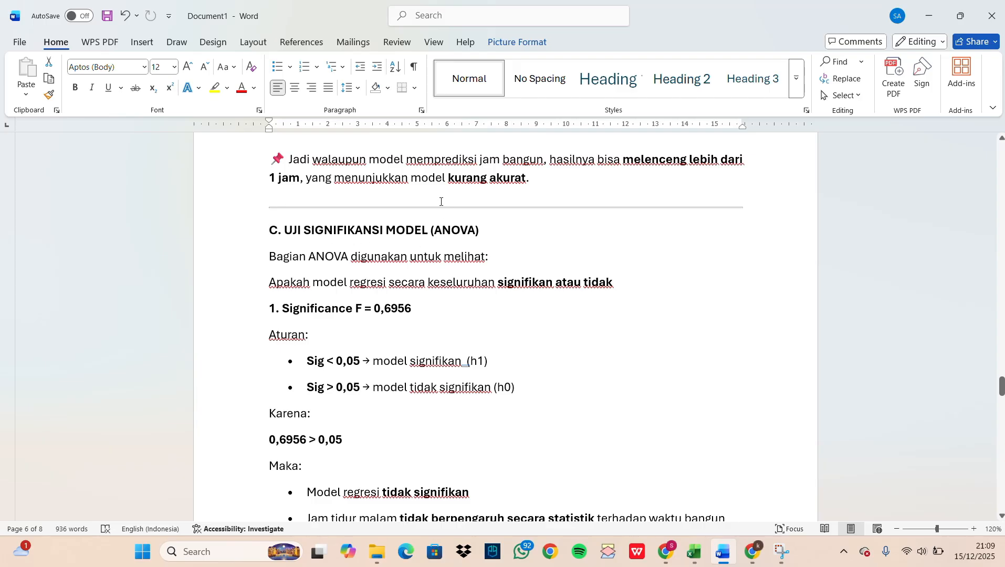
pyautogui.scroll(-1, 441, 201)
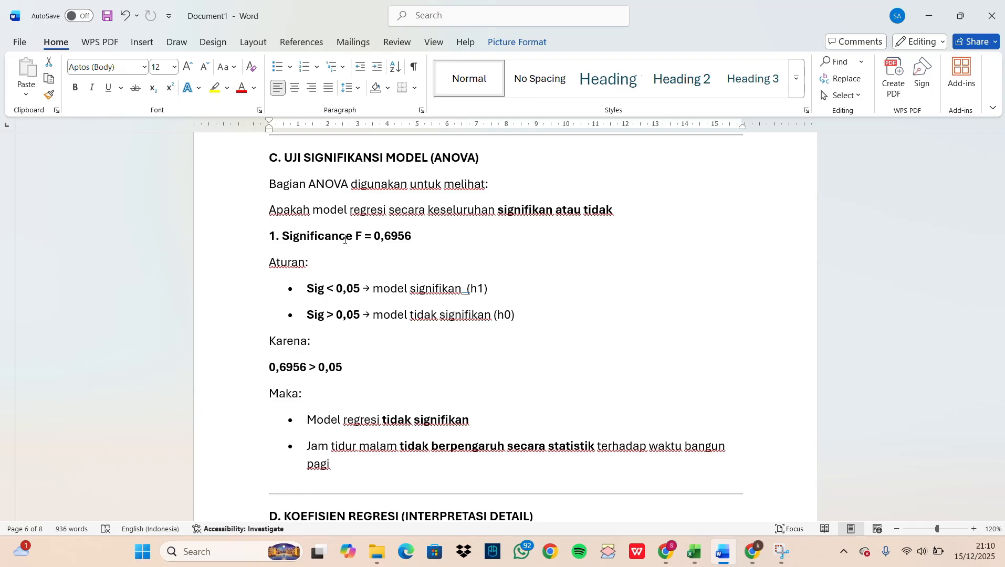
pyautogui.scroll(-1, 345, 239)
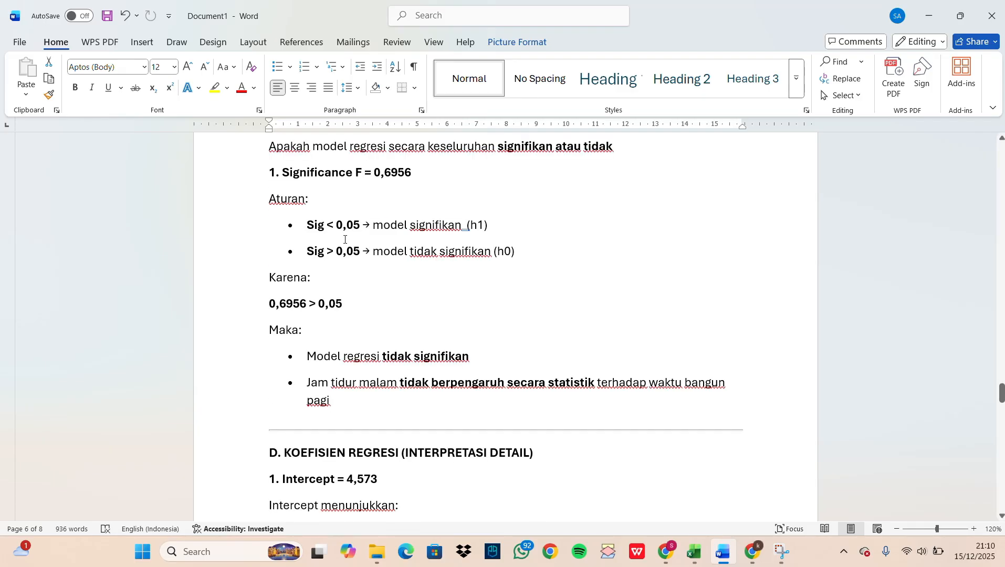
# In Excel, fill the Significance F value in cell I12 with the second-lightest green theme shade.
pyautogui.click(702, 557)
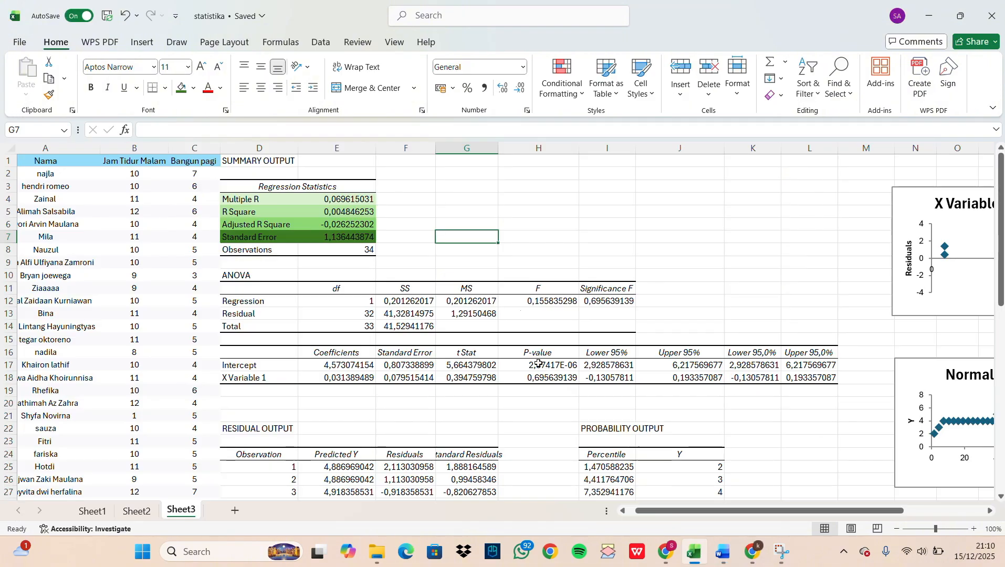
pyautogui.click(597, 303)
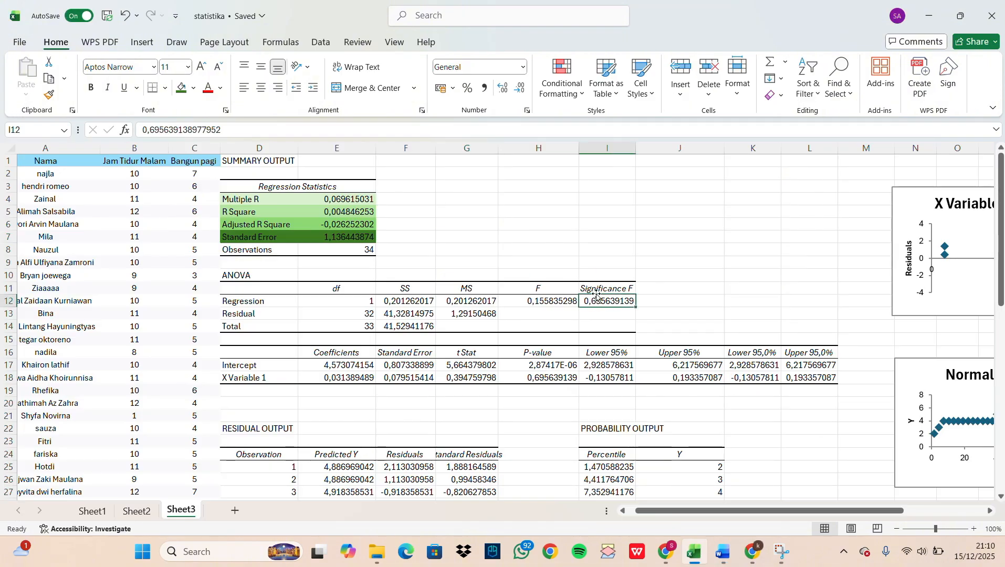
pyautogui.click(194, 88)
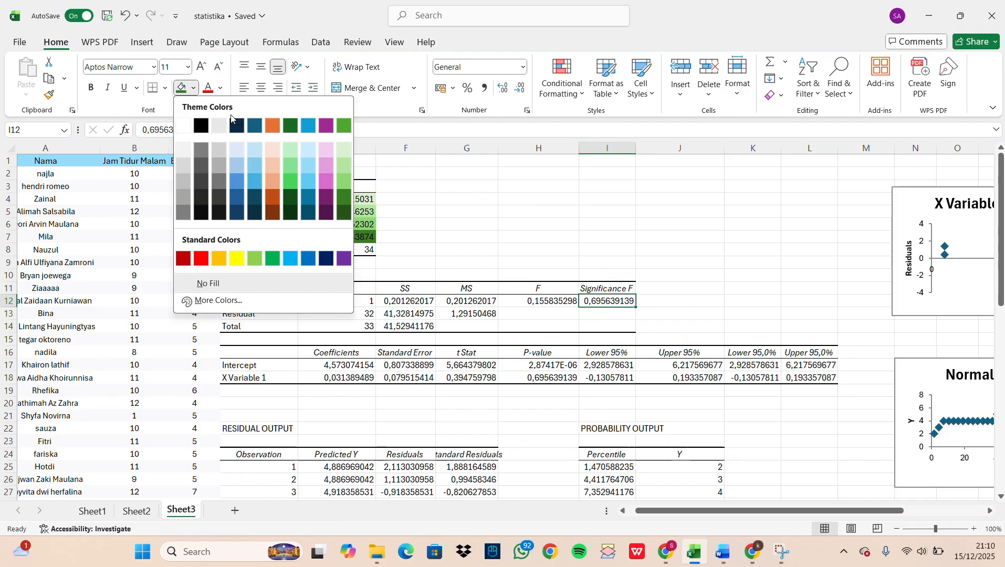
pyautogui.click(344, 163)
pyautogui.moveTo(615, 293); pyautogui.dragTo(617, 295)
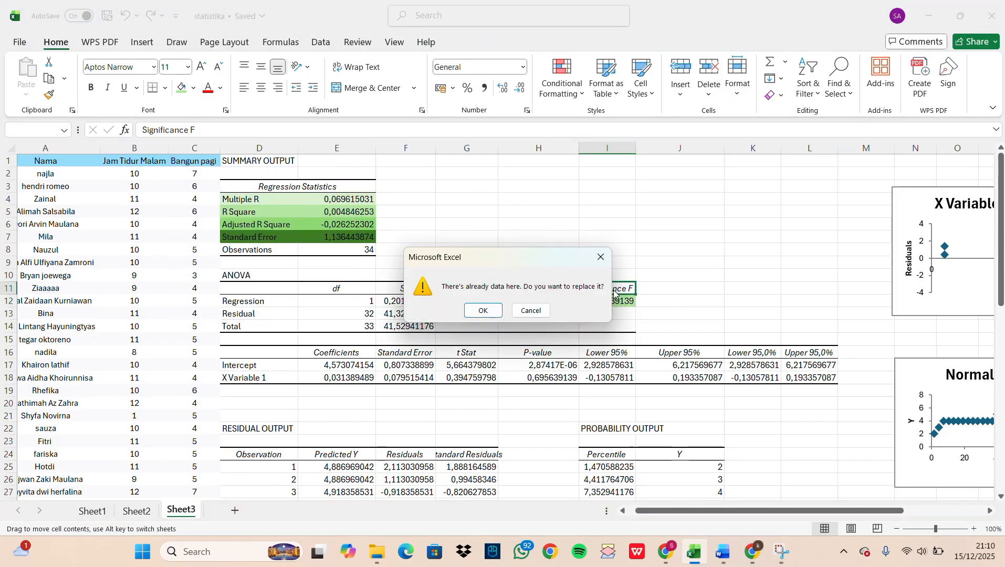
pyautogui.click(601, 256)
# Close the data replacement prompt and fill the Significance F header in cell I11 with the lightest green theme shade.
pyautogui.click(615, 288)
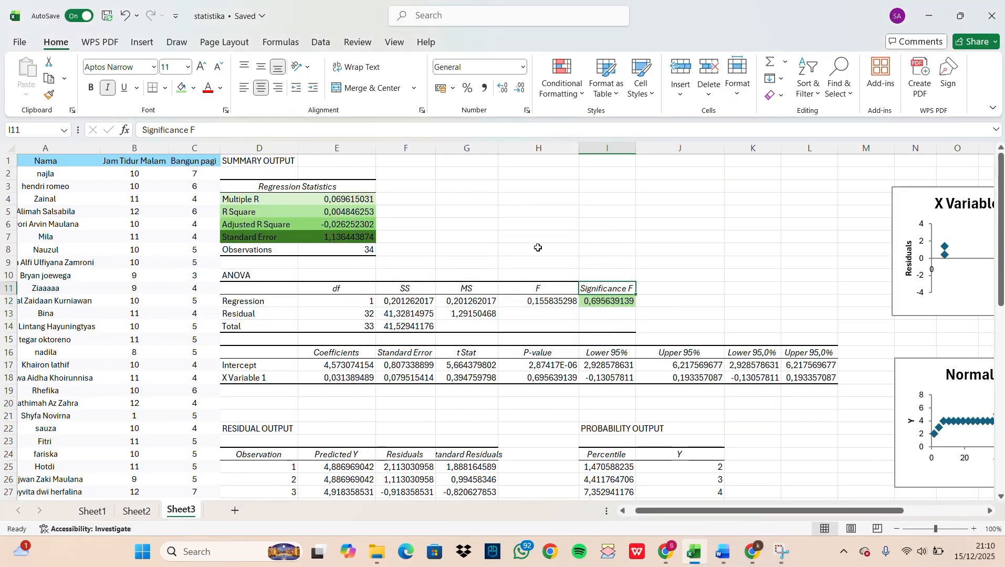
pyautogui.click(194, 89)
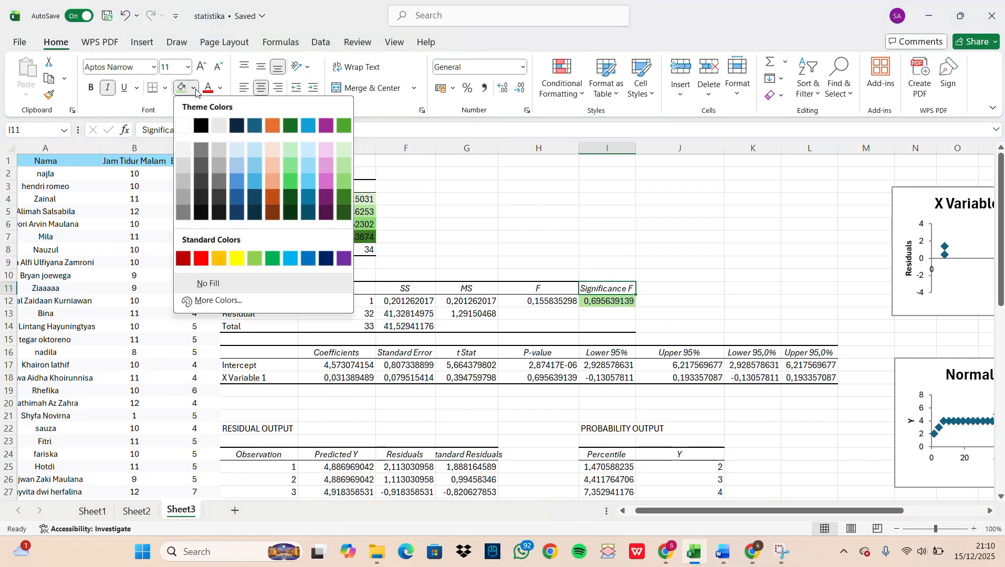
pyautogui.click(344, 152)
pyautogui.click(543, 223)
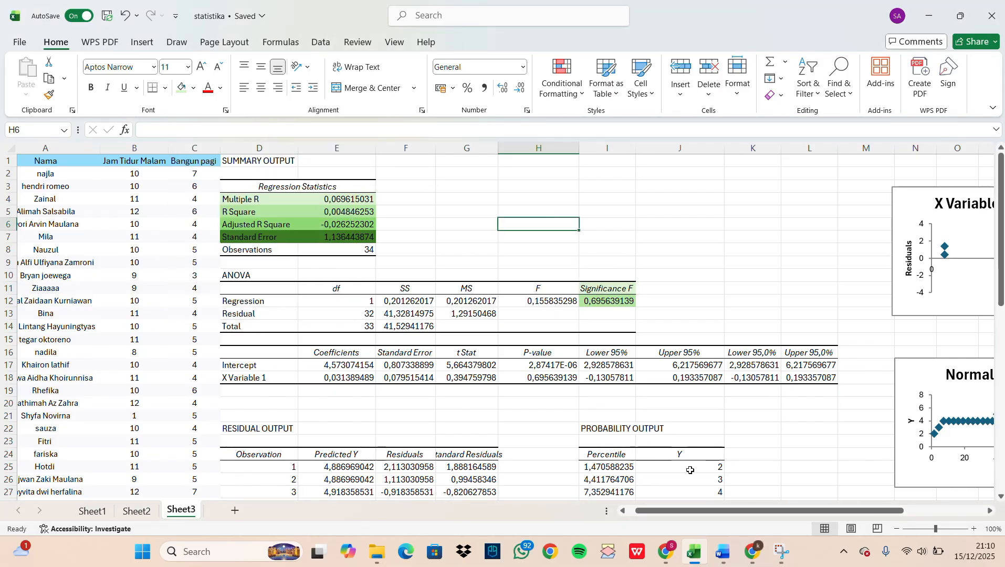
# Switch to the Word report and read the Intercept explanation in section D on the regression coefficients.
pyautogui.click(723, 552)
pyautogui.scroll(-1, 592, 377)
pyautogui.scroll(-3, 424, 366)
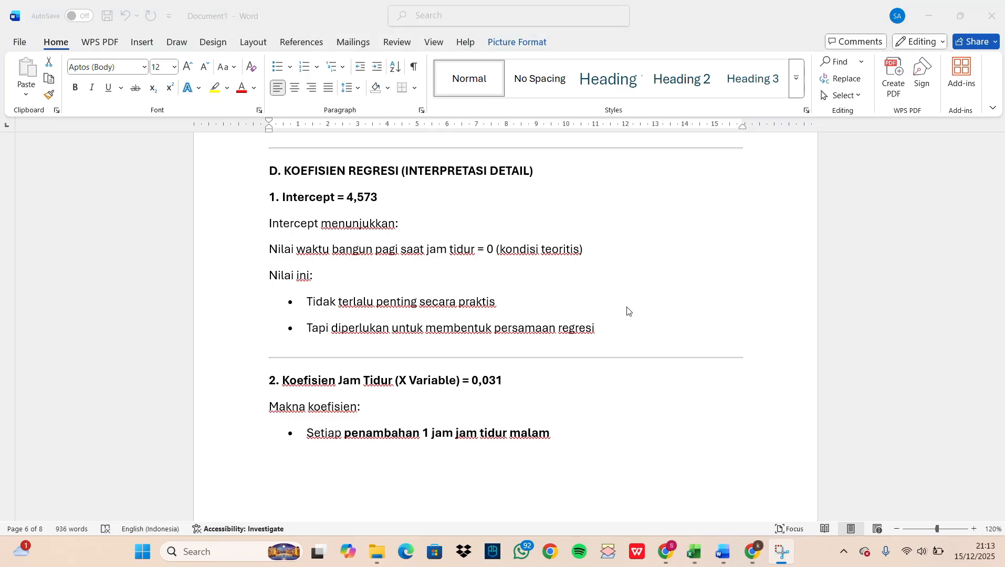
# In Excel, fill the Intercept label and its coefficient in D17:E17 with the second-lightest green theme shade.
pyautogui.click(694, 552)
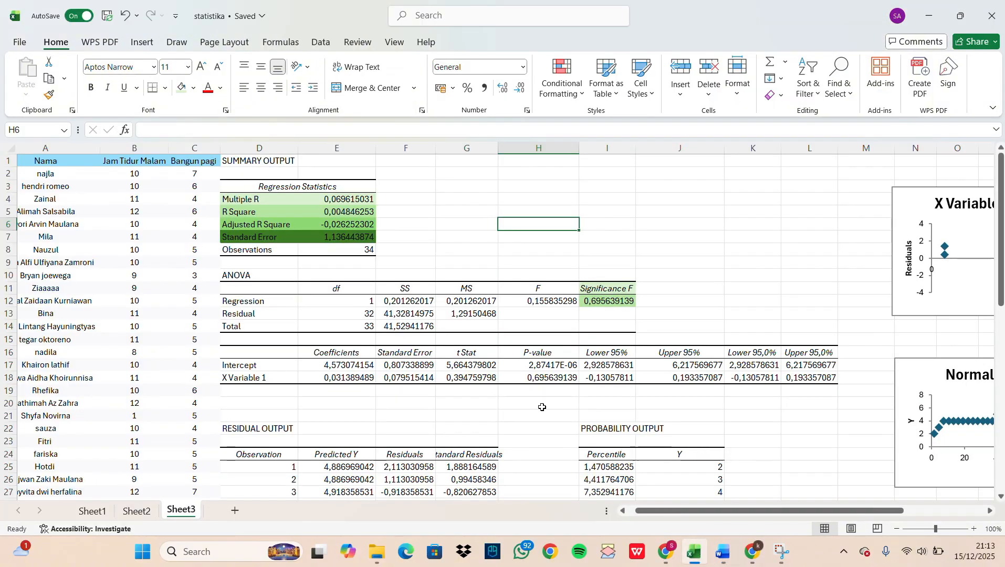
pyautogui.click(342, 365)
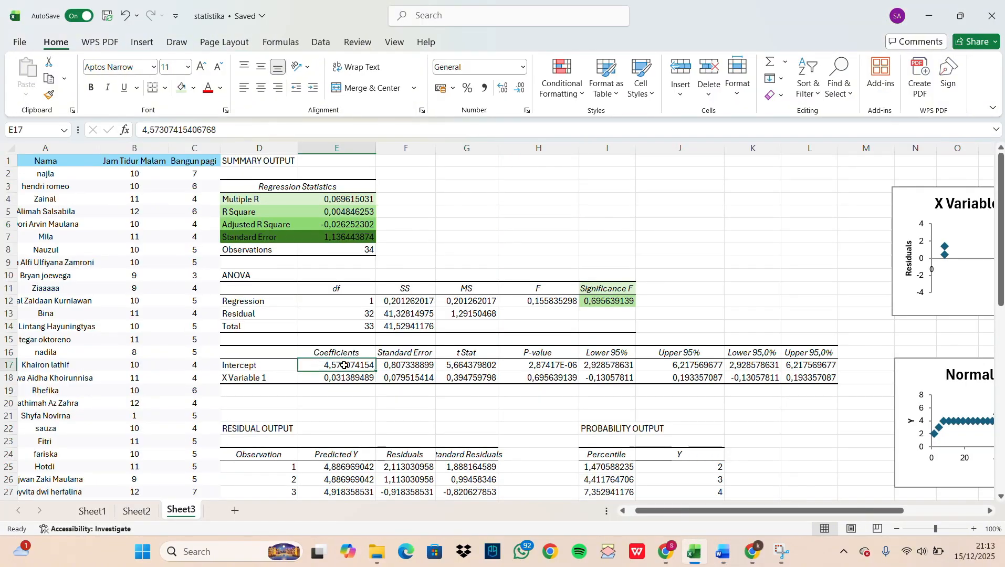
pyautogui.click(194, 88)
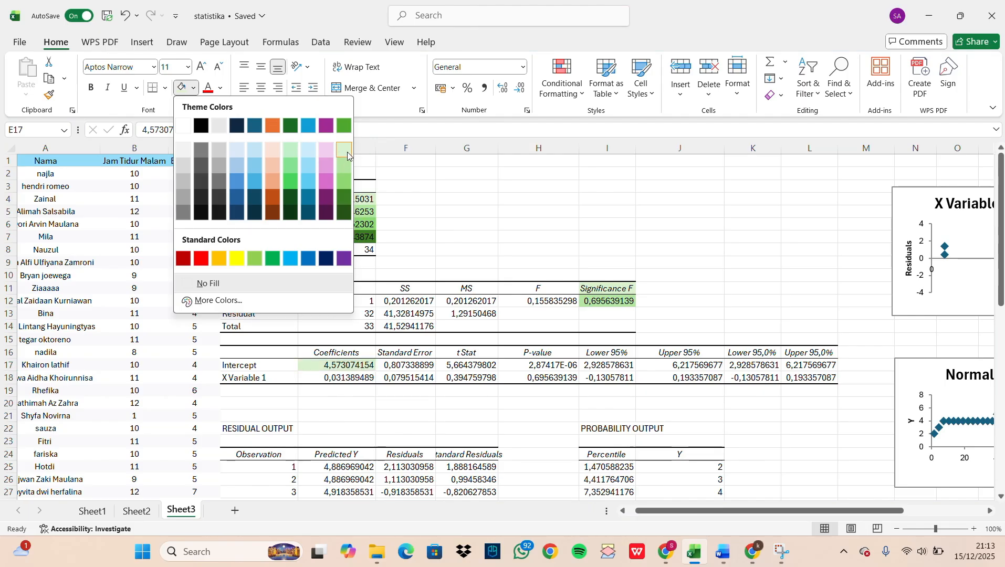
pyautogui.click(340, 170)
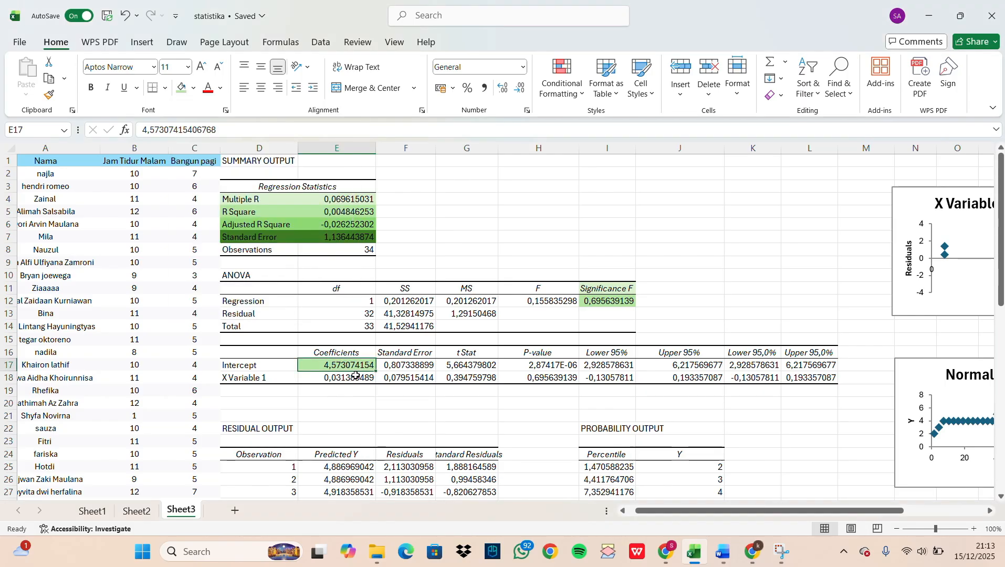
pyautogui.click(271, 366)
pyautogui.click(193, 88)
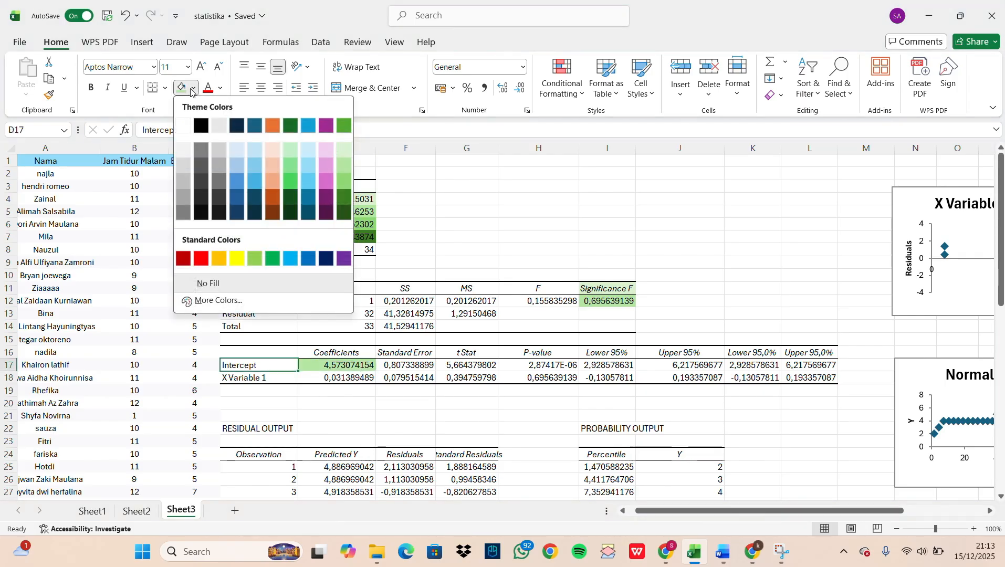
pyautogui.click(346, 170)
pyautogui.click(433, 210)
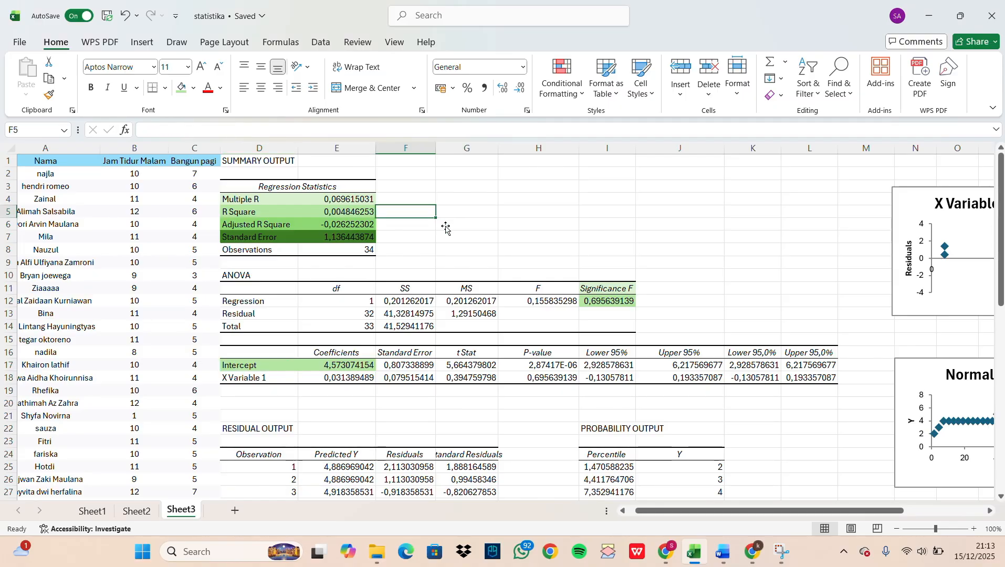
# Switch to the Word report and read the explanation of the Jam Tidur (X Variable) coefficient and its effect on wake-up time.
pyautogui.click(723, 551)
pyautogui.scroll(-2, 593, 392)
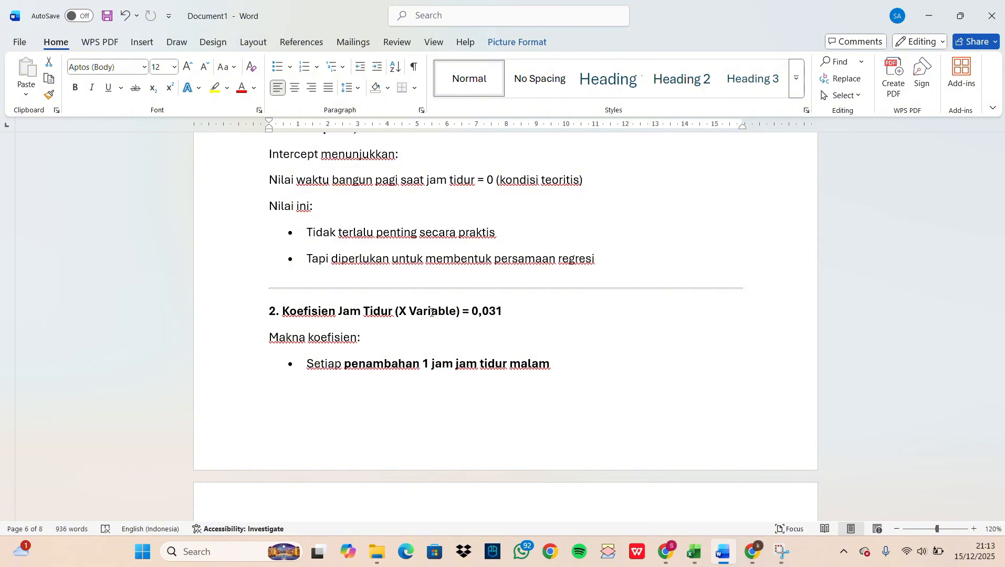
pyautogui.scroll(-5, 432, 312)
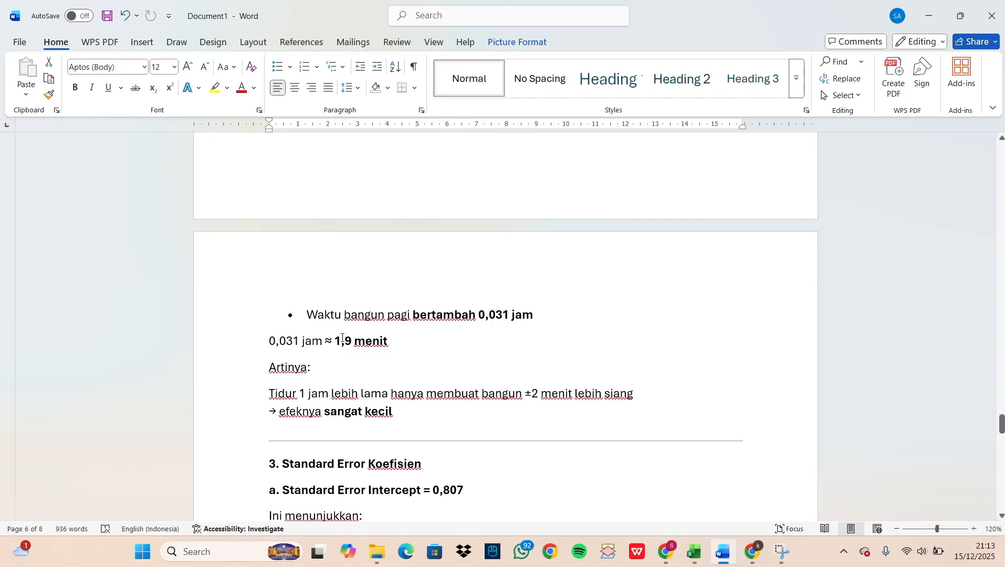
pyautogui.scroll(-1, 419, 311)
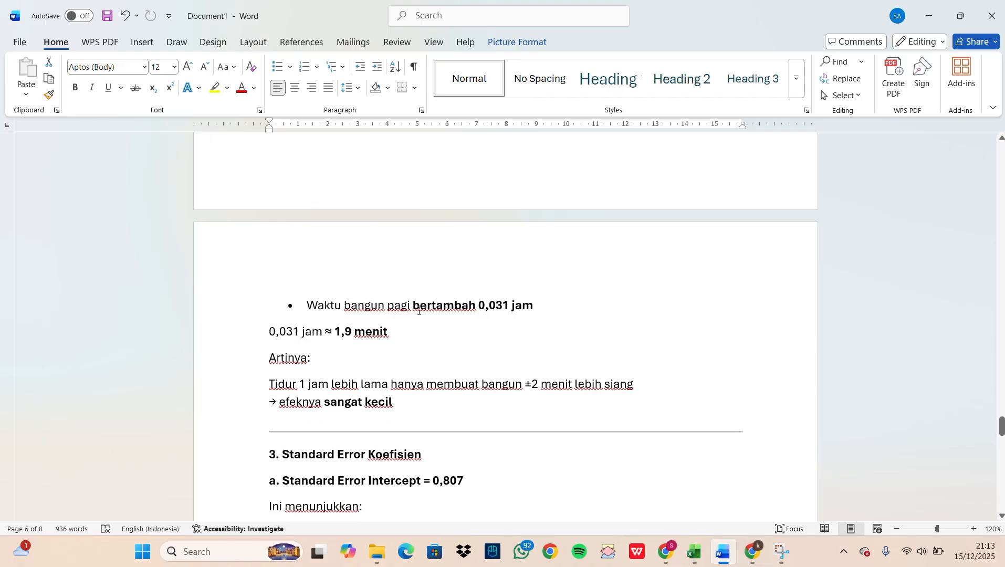
pyautogui.scroll(-2, 419, 312)
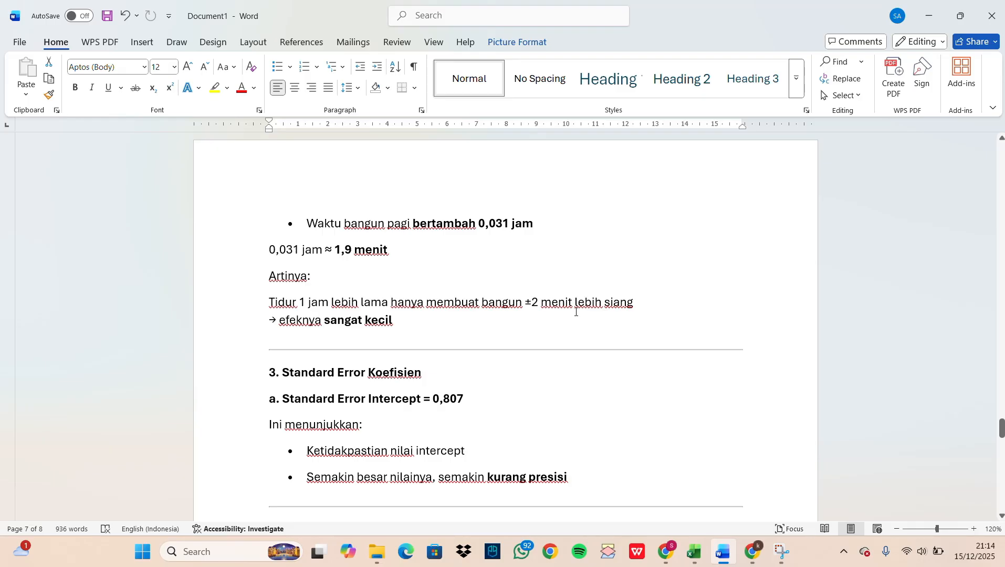
pyautogui.scroll(-3, 368, 315)
pyautogui.scroll(7, 633, 462)
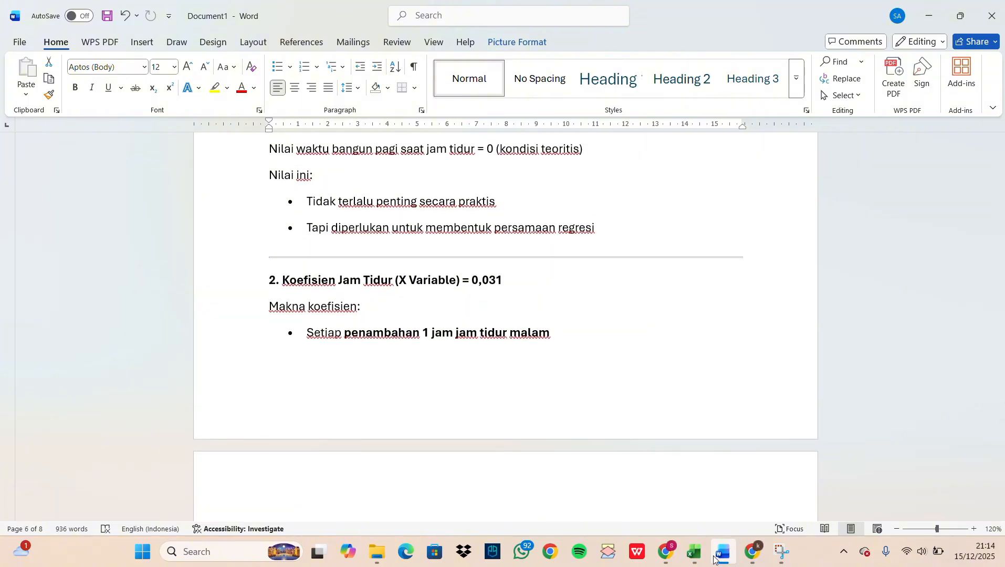
# In Excel, fill the X Variable 1 label and its coefficient in D18:E18 with the second-lightest green theme shade.
pyautogui.click(693, 552)
pyautogui.click(247, 379)
pyautogui.moveTo(247, 379); pyautogui.dragTo(336, 378)
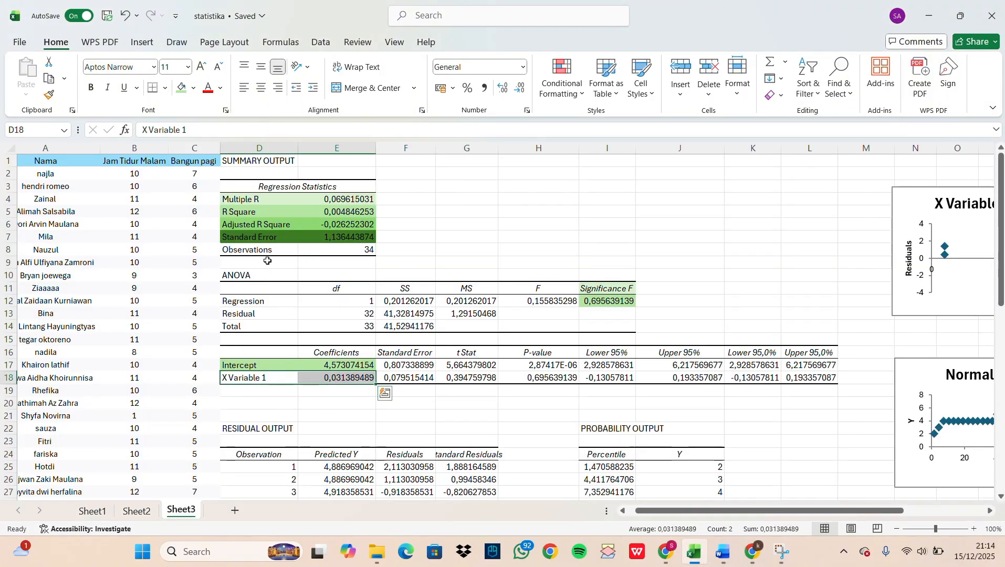
pyautogui.click(194, 88)
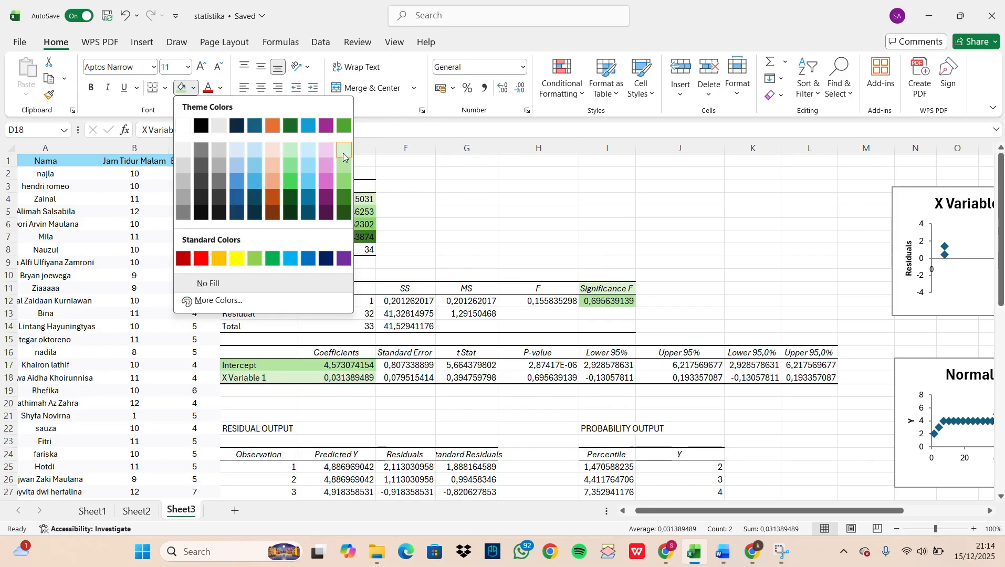
pyautogui.click(341, 166)
# Switch to the Word report and read the Standard Error Koefisien section on the intercept's standard error.
pyautogui.click(724, 558)
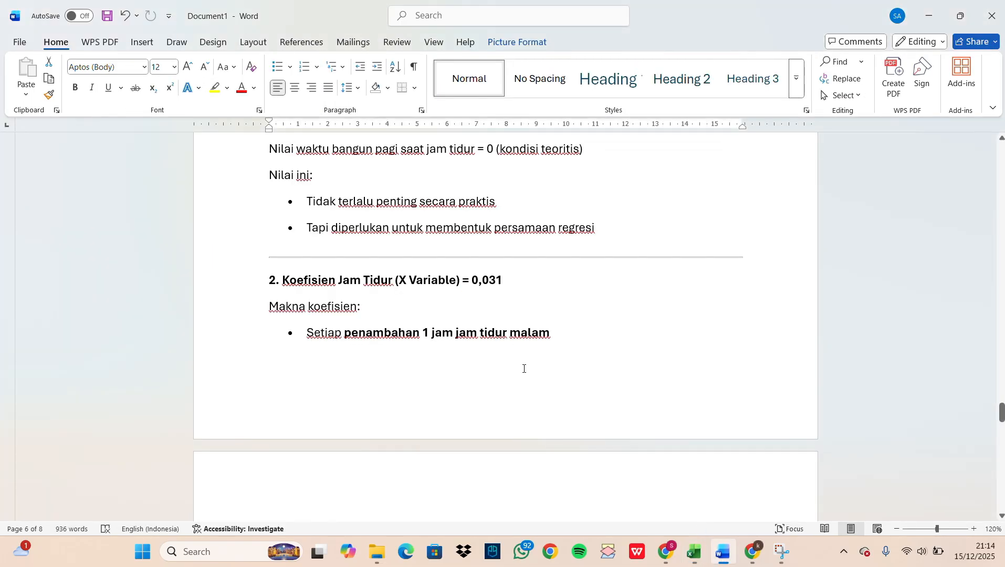
pyautogui.scroll(-10, 522, 367)
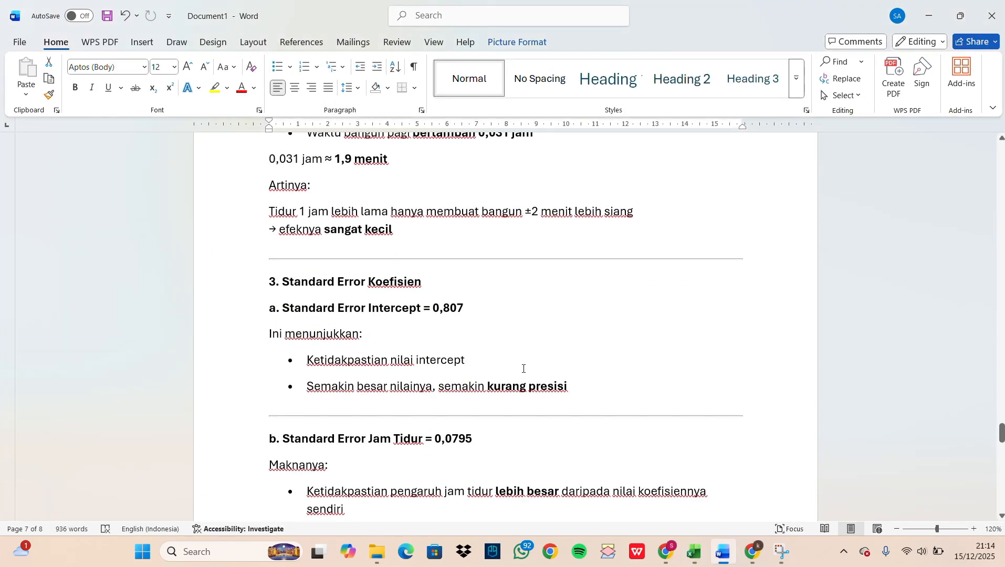
pyautogui.scroll(2, 445, 289)
pyautogui.scroll(-1, 435, 292)
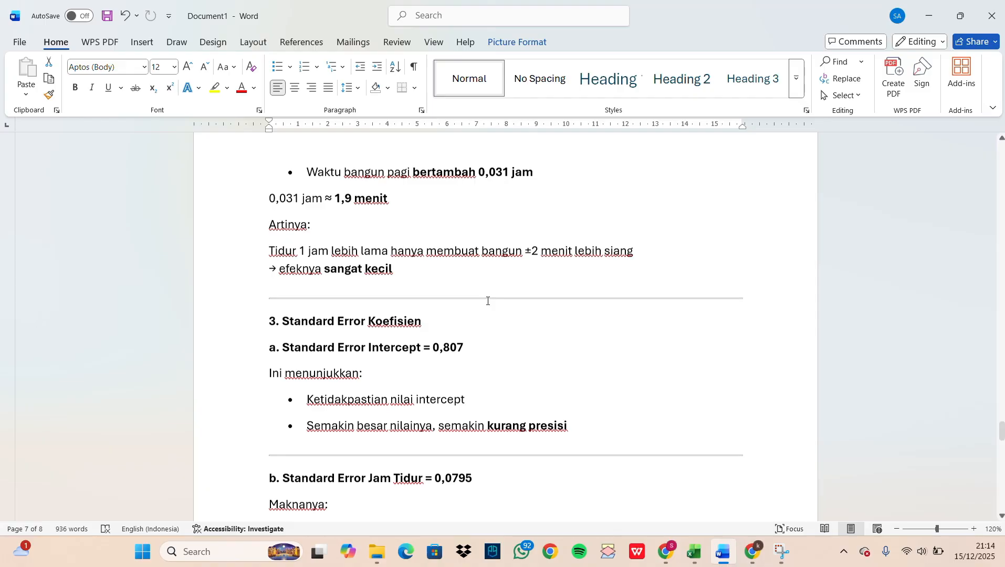
pyautogui.scroll(-1, 486, 298)
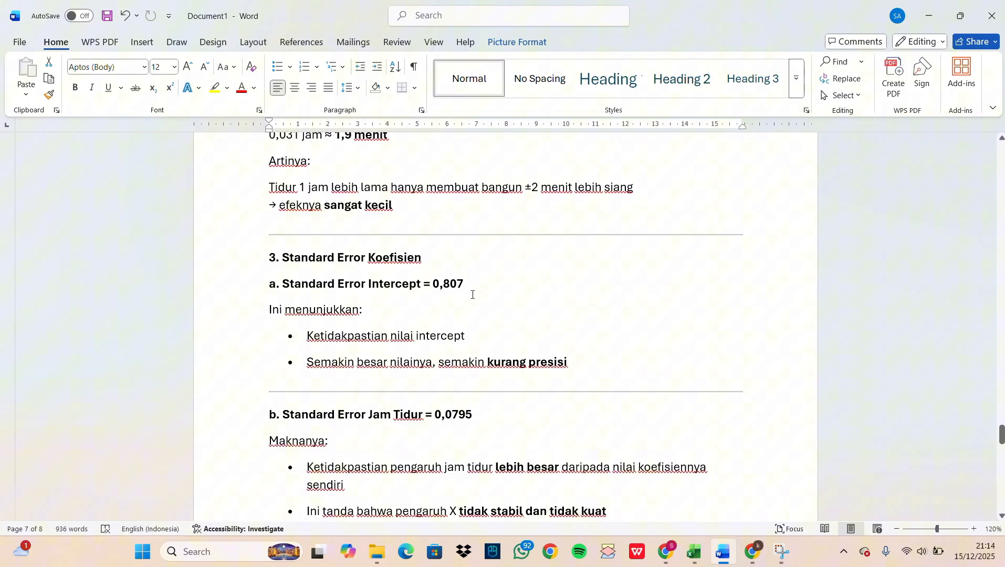
# In Excel, widen column F slightly and autofit column G to its contents.
pyautogui.click(701, 554)
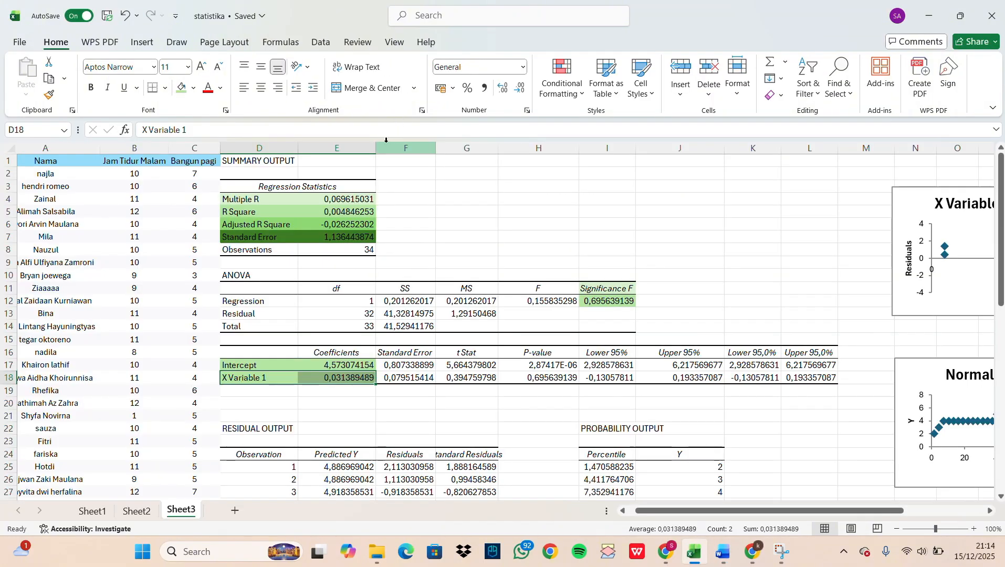
pyautogui.moveTo(438, 149); pyautogui.dragTo(441, 148)
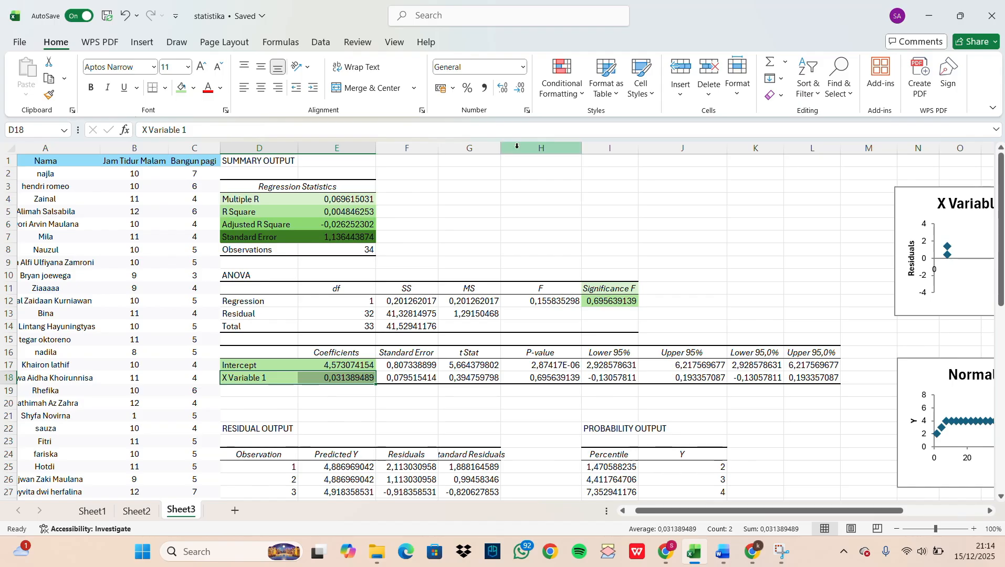
pyautogui.doubleClick(500, 149)
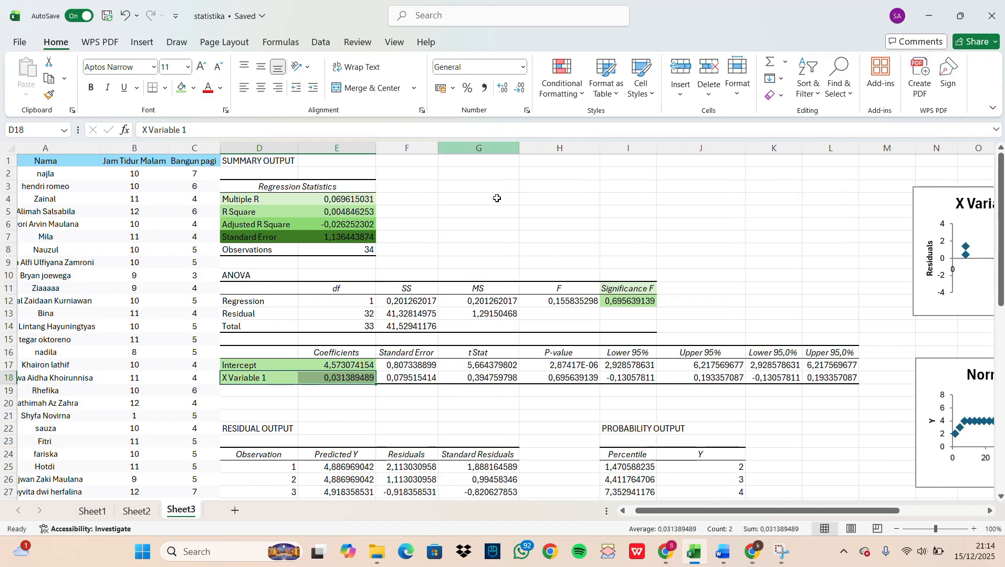
# Recheck the Standard Error Intercept heading in the Word report and return to the Excel sheet.
pyautogui.click(725, 556)
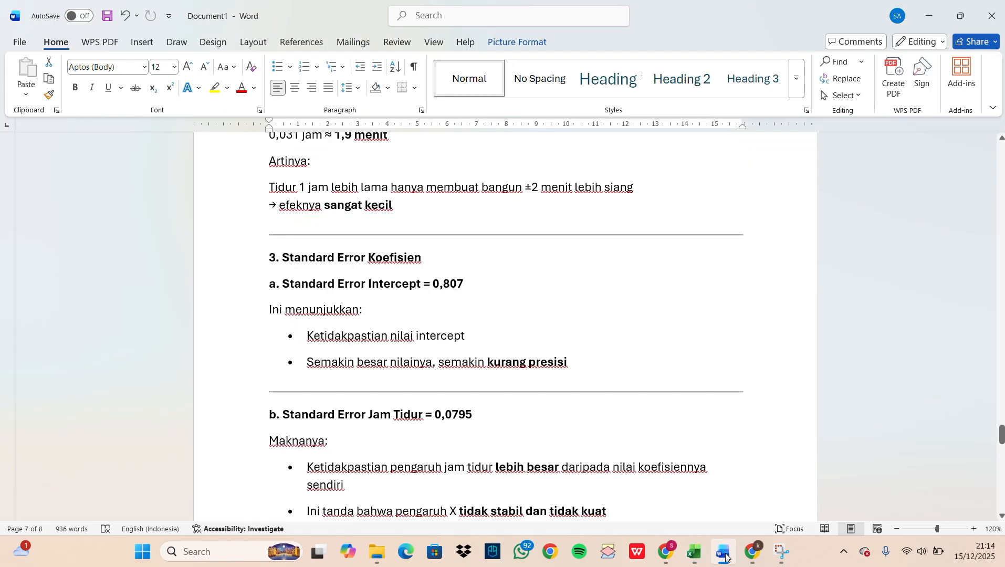
pyautogui.click(726, 557)
pyautogui.click(718, 560)
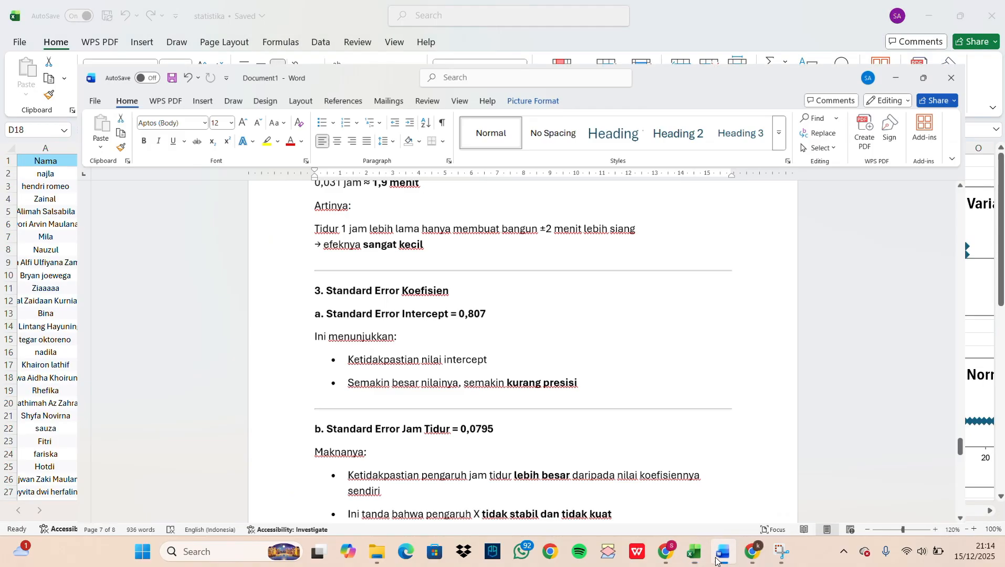
pyautogui.click(717, 560)
# Fill the Intercept standard error in F17 with the second-lightest shade of the dark green theme color and its header F16 with the lightest.
pyautogui.click(415, 366)
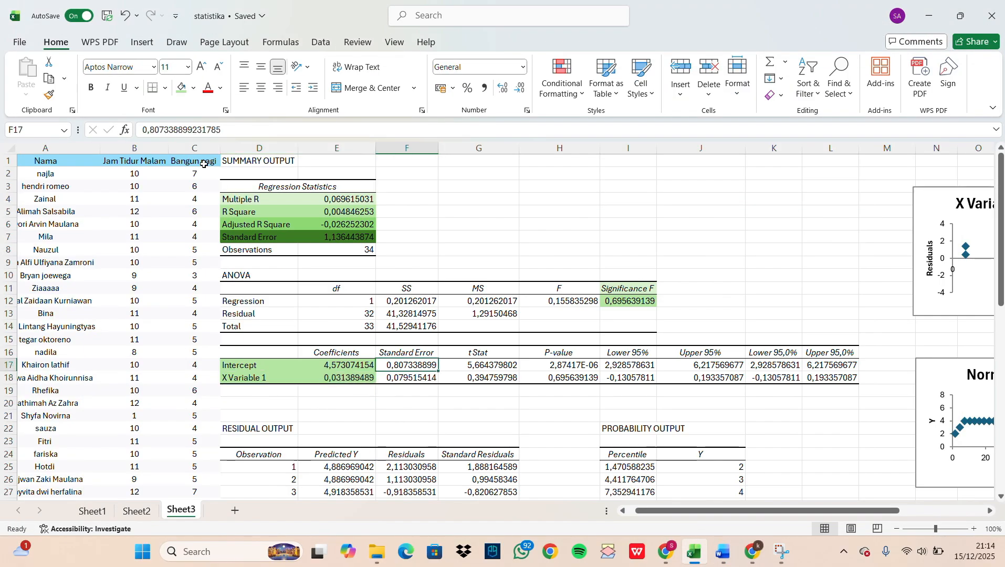
pyautogui.click(193, 87)
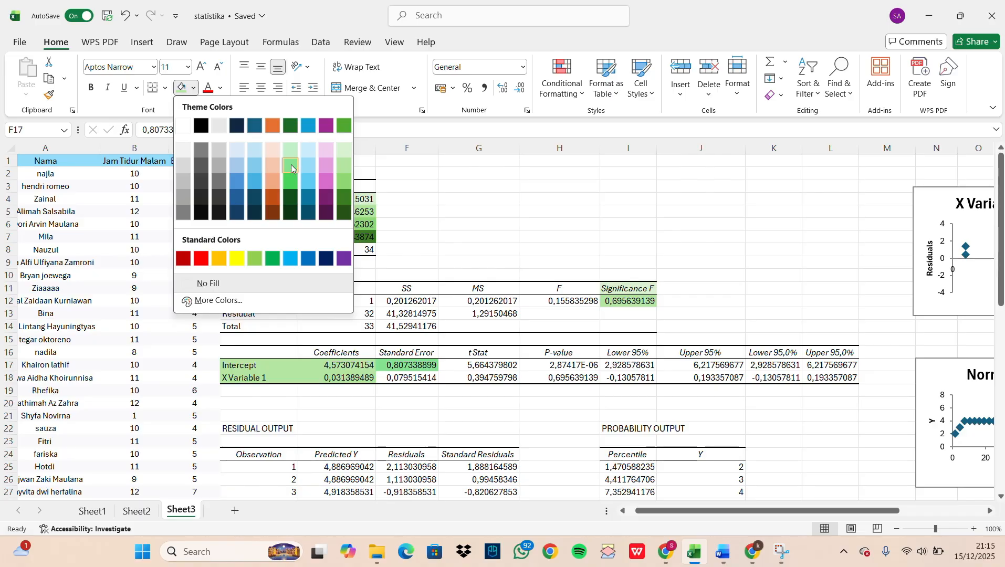
pyautogui.click(290, 165)
pyautogui.click(418, 349)
pyautogui.click(194, 88)
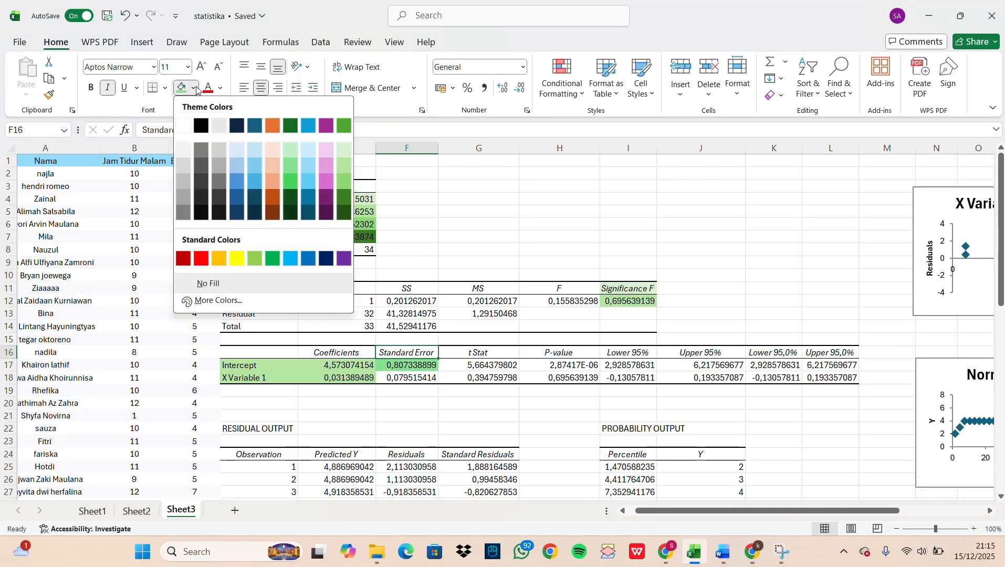
pyautogui.click(296, 157)
pyautogui.click(479, 237)
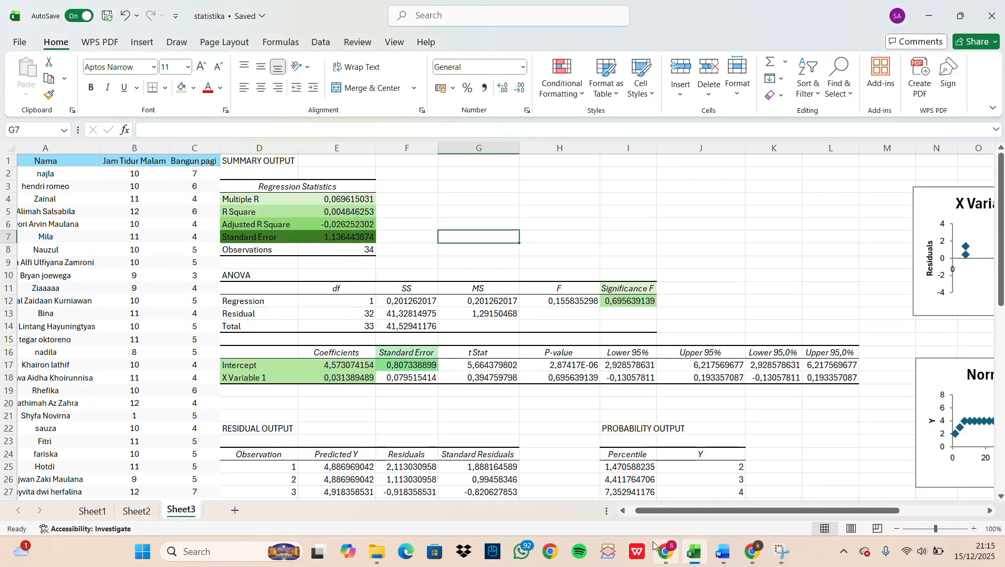
# Switch to the Word report and read the Jam Tidur standard error, t-Stat and P-Value, and 95% confidence interval sections.
pyautogui.click(718, 560)
pyautogui.scroll(-4, 614, 397)
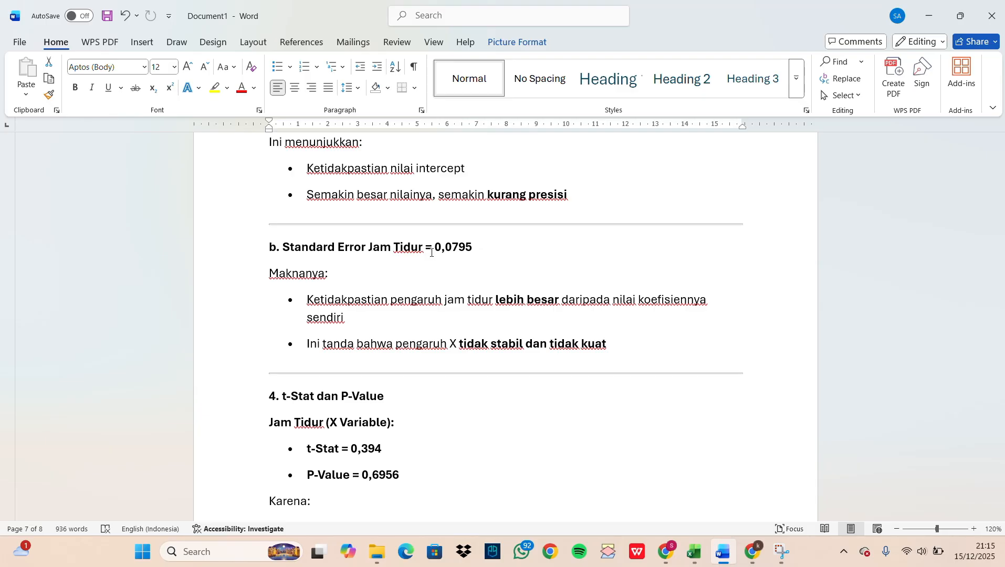
pyautogui.scroll(-3, 301, 295)
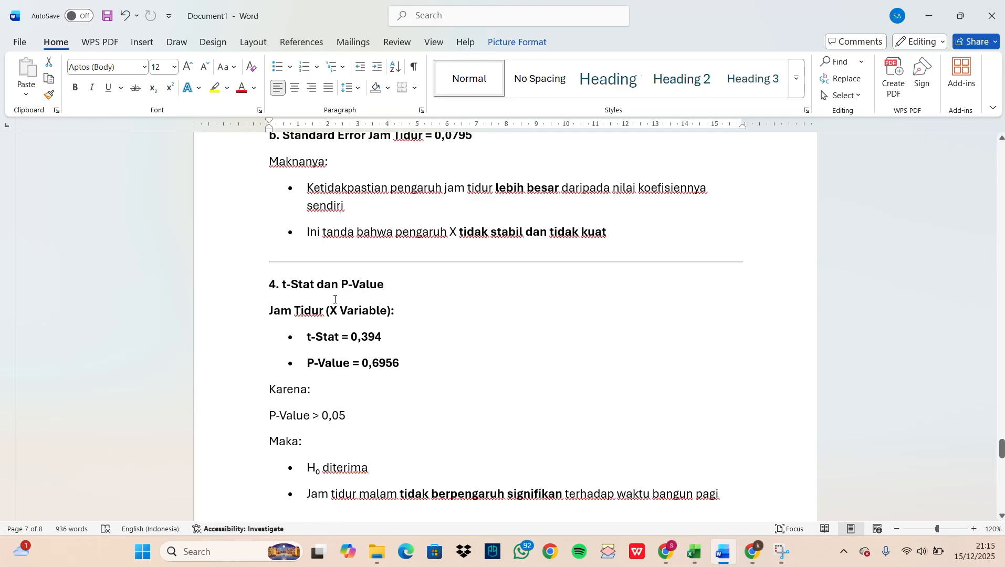
pyautogui.scroll(-2, 336, 299)
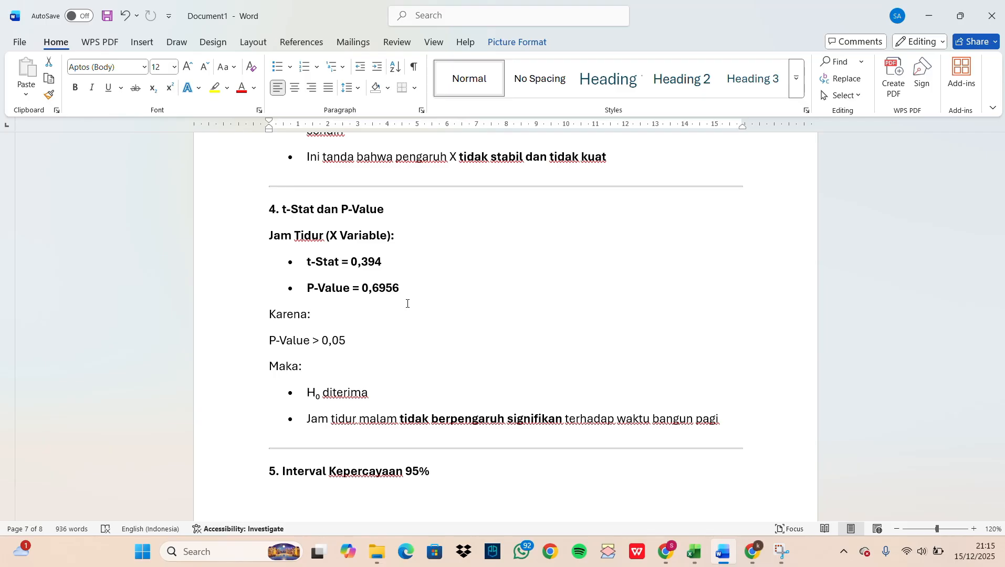
pyautogui.scroll(-4, 407, 304)
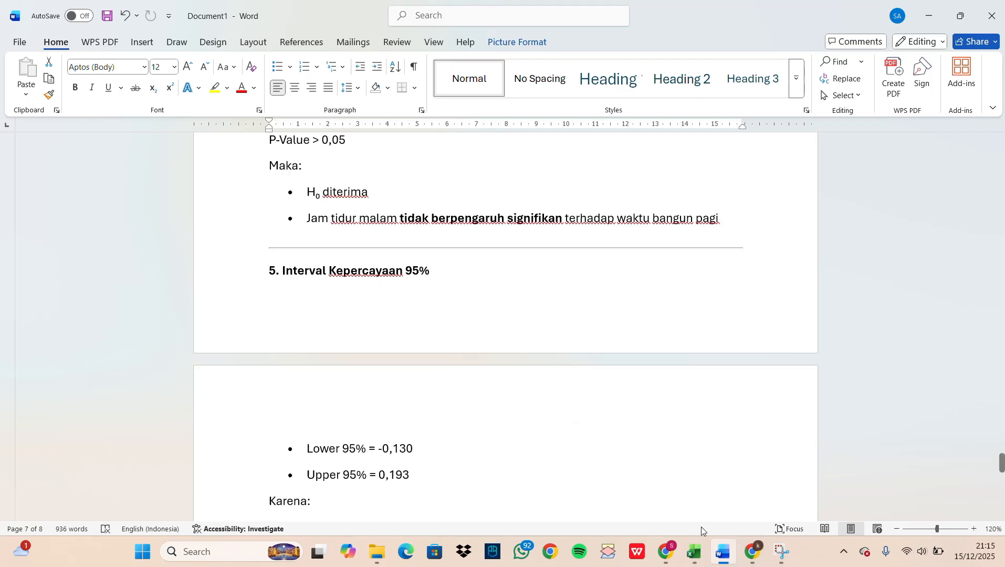
pyautogui.scroll(4, 639, 363)
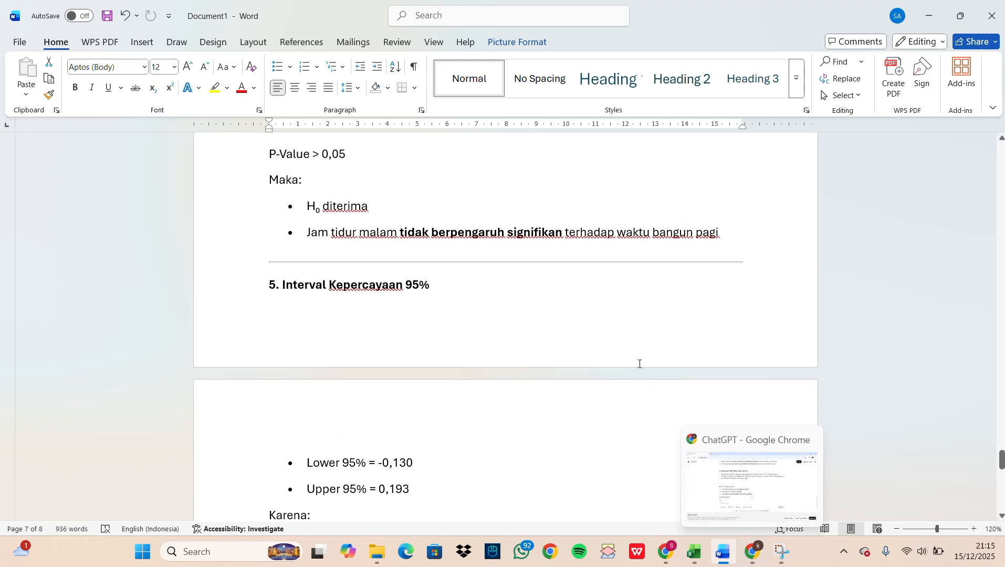
# Switch to the Excel sheet and fill the X Variable 1 P-value in H18 with light green.
pyautogui.click(694, 552)
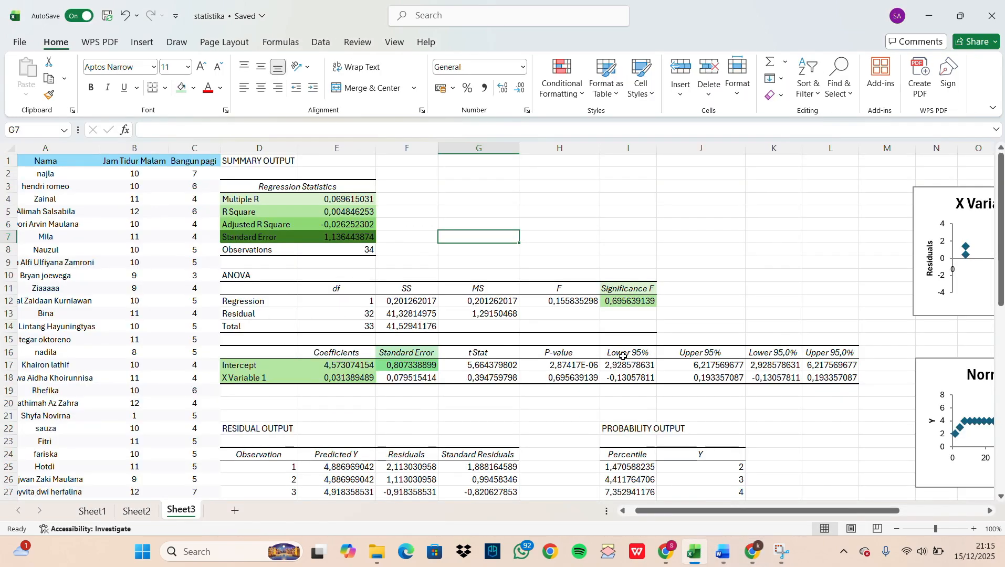
pyautogui.click(569, 352)
pyautogui.press('Down')
pyautogui.press('Down')
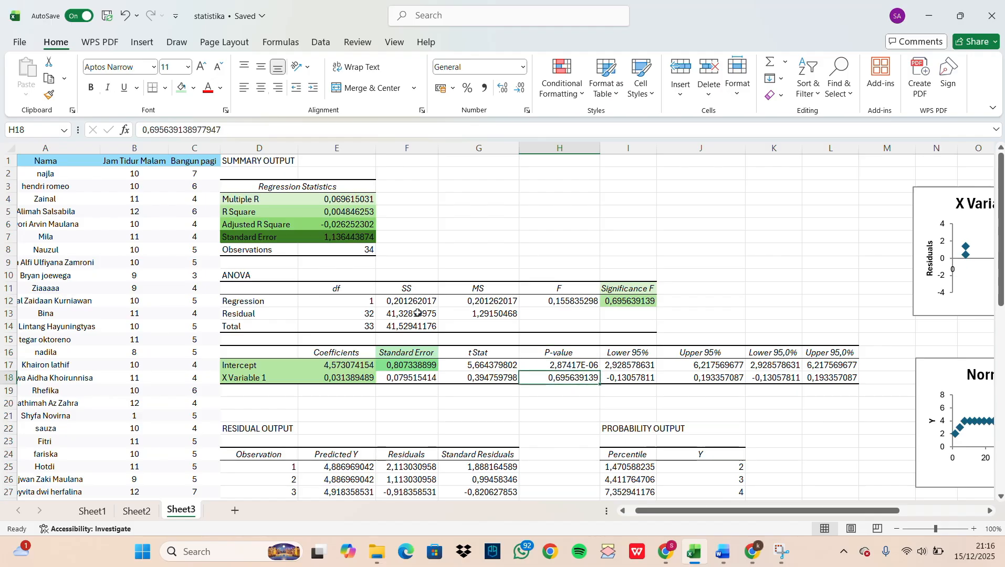
pyautogui.click(193, 87)
pyautogui.click(291, 131)
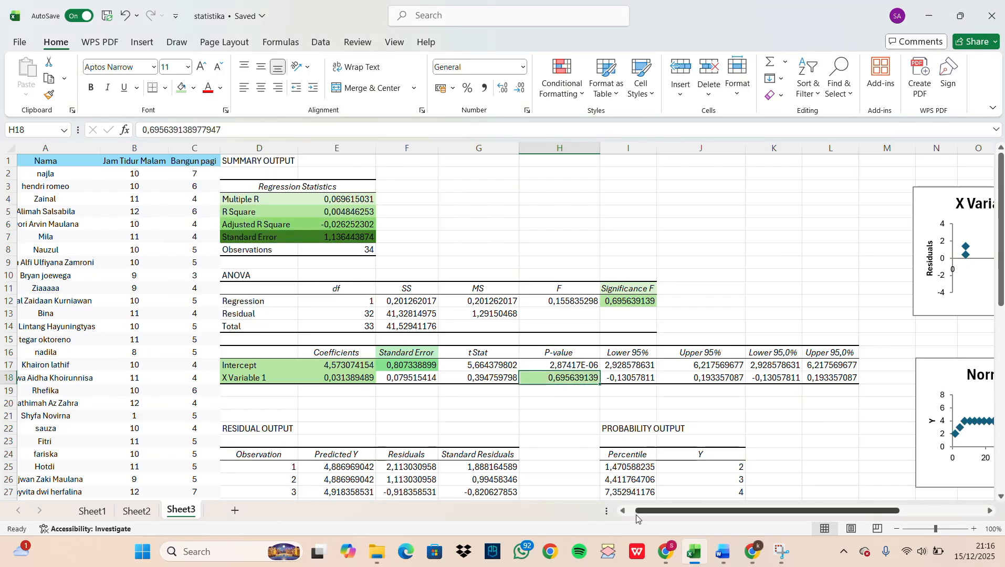
# Switch to the Word report and read the 95% confidence interval section, including its Lower and Upper 95% interpretation.
pyautogui.click(715, 561)
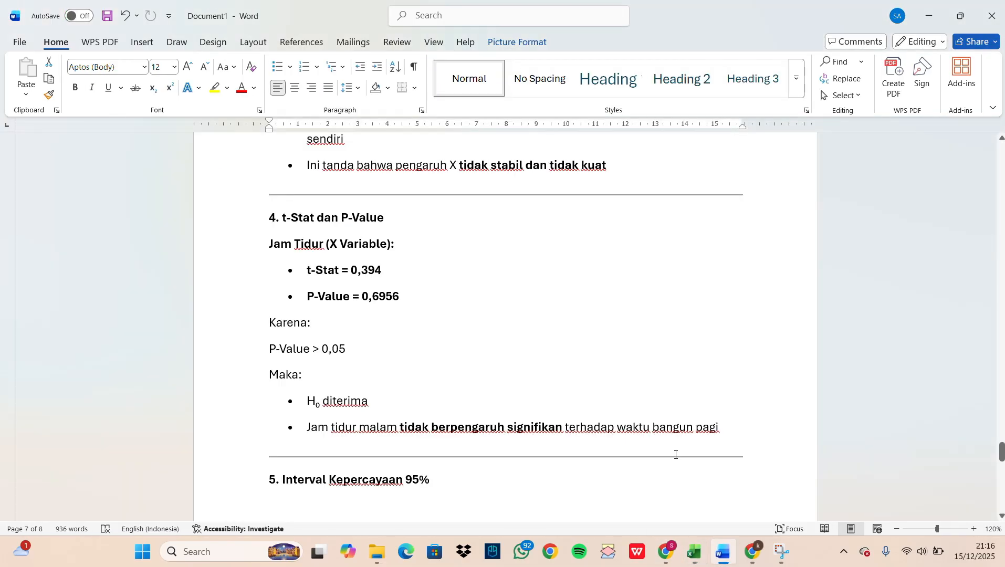
pyautogui.scroll(-4, 676, 454)
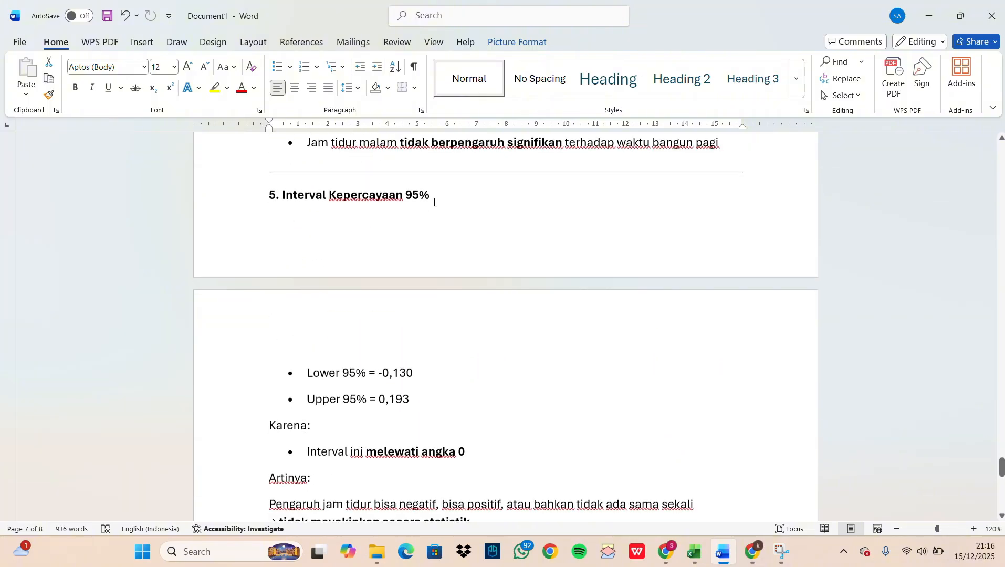
pyautogui.scroll(-3, 434, 202)
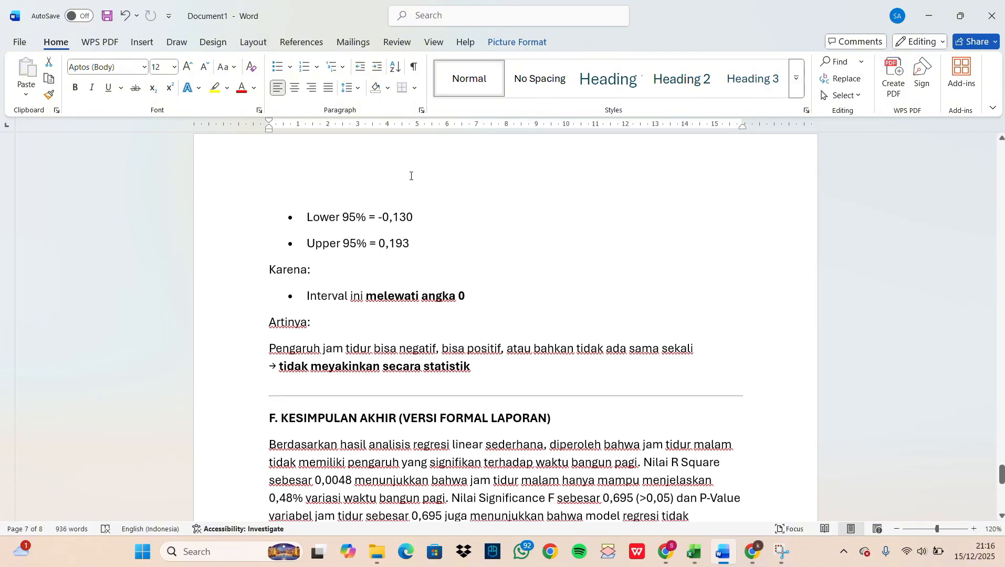
pyautogui.scroll(1, 477, 292)
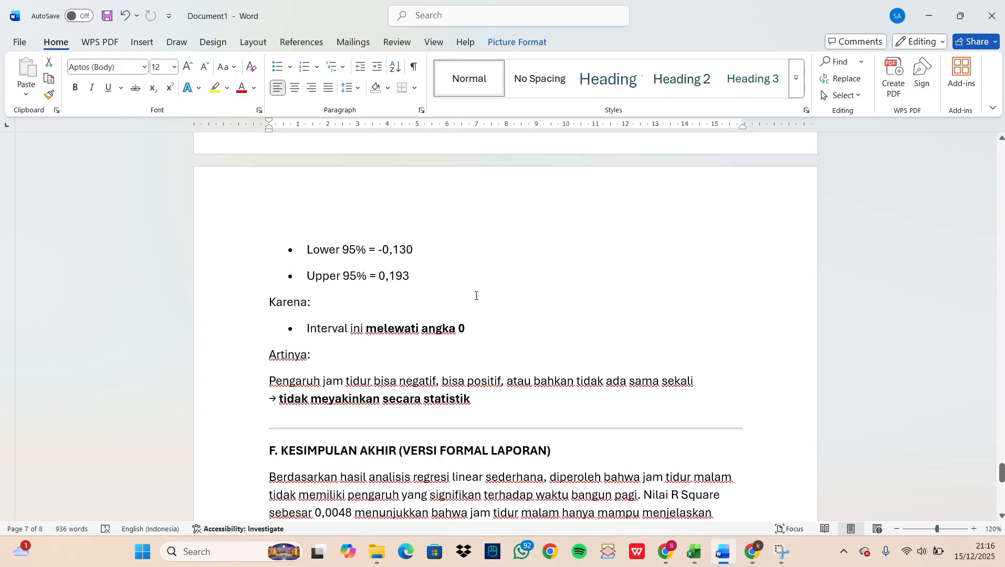
pyautogui.scroll(1, 452, 326)
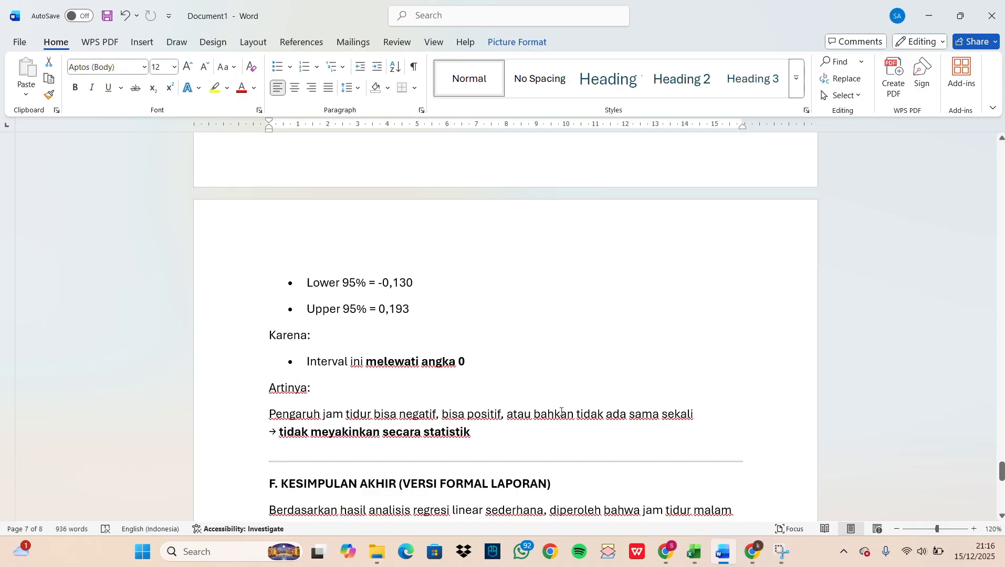
pyautogui.scroll(3, 548, 370)
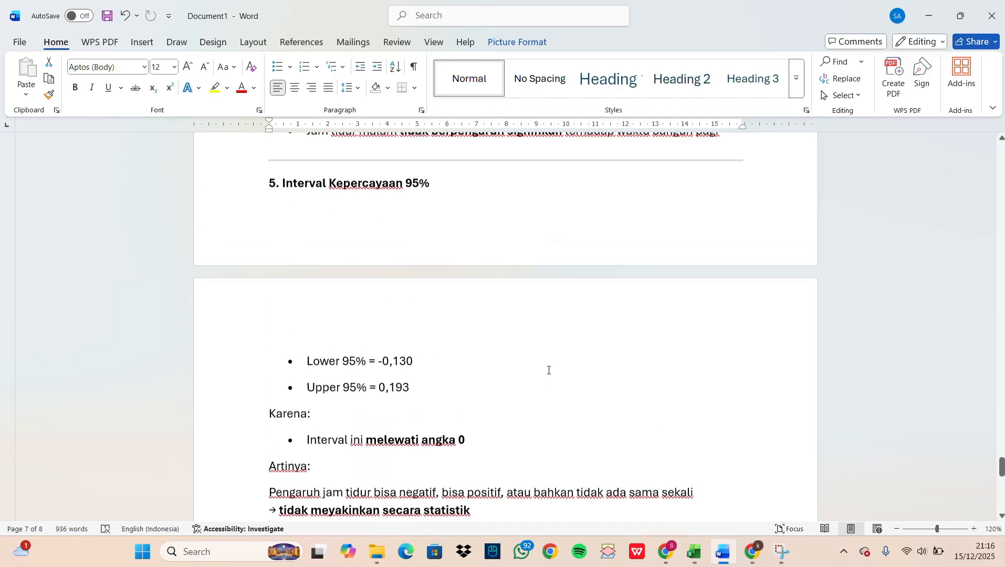
# Return to the Excel sheet and fill the Lower and Upper 95% headers in I16:L16 with the lightest shade of the light green theme color.
pyautogui.click(701, 554)
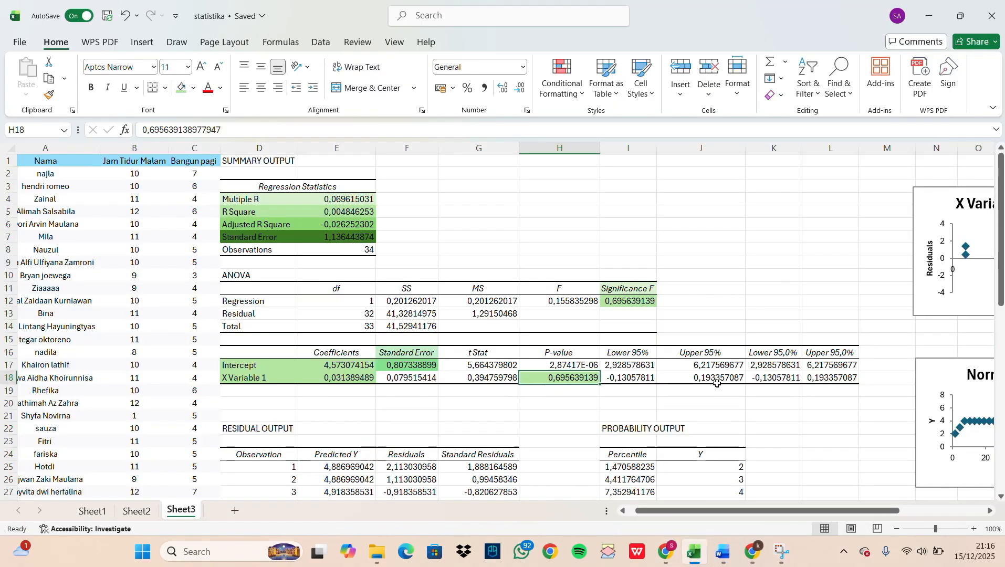
pyautogui.moveTo(627, 352); pyautogui.dragTo(835, 350)
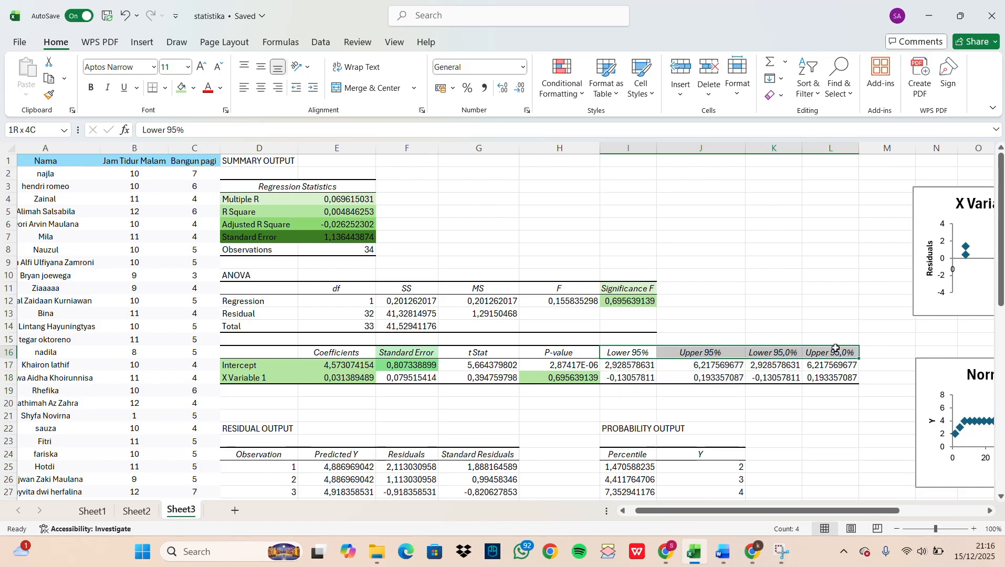
pyautogui.click(193, 88)
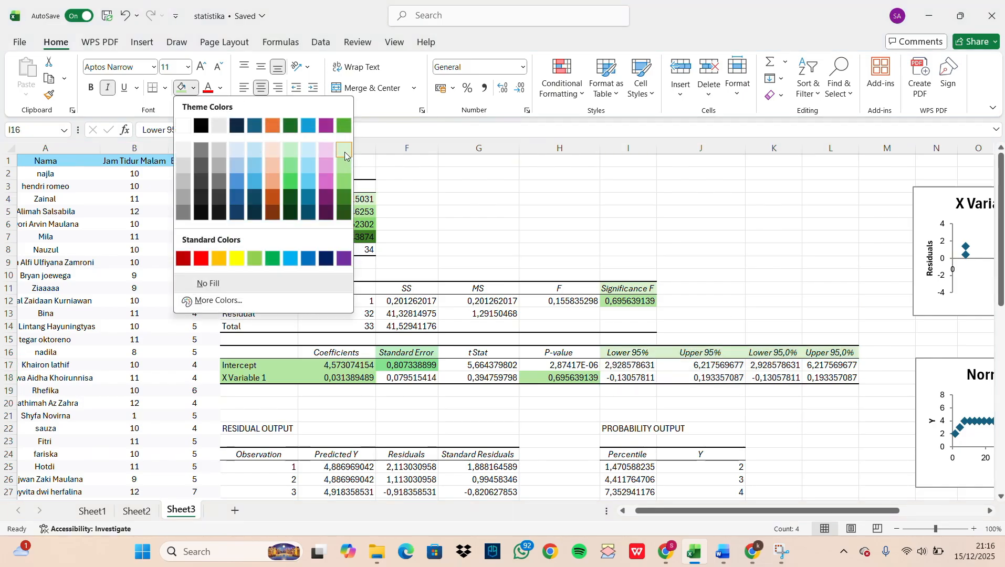
pyautogui.press('Escape')
# Switch to the Word report and read the final conclusion in section F, Kesimpulan Akhir.
pyautogui.click(720, 555)
pyautogui.scroll(-6, 535, 339)
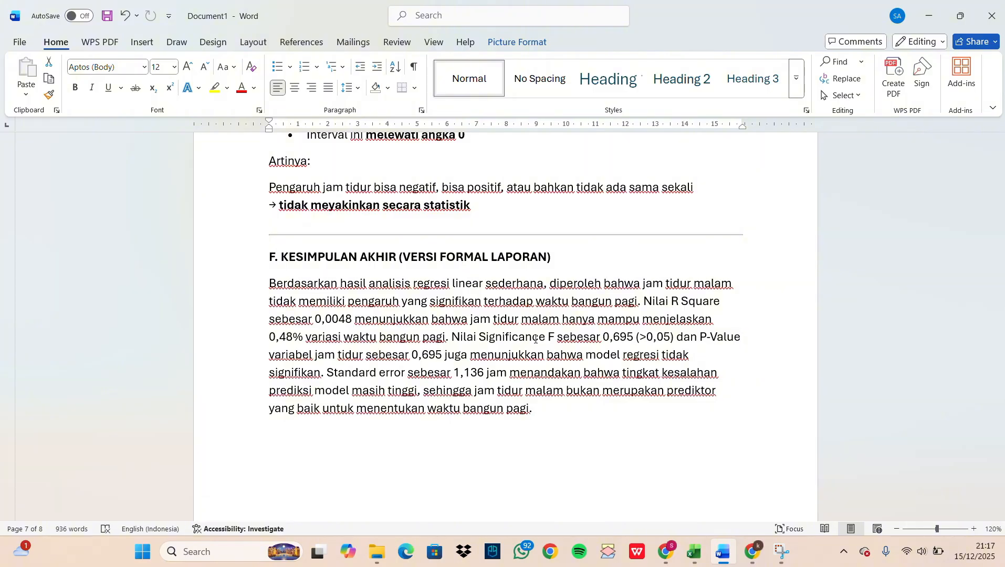
pyautogui.scroll(-2, 535, 339)
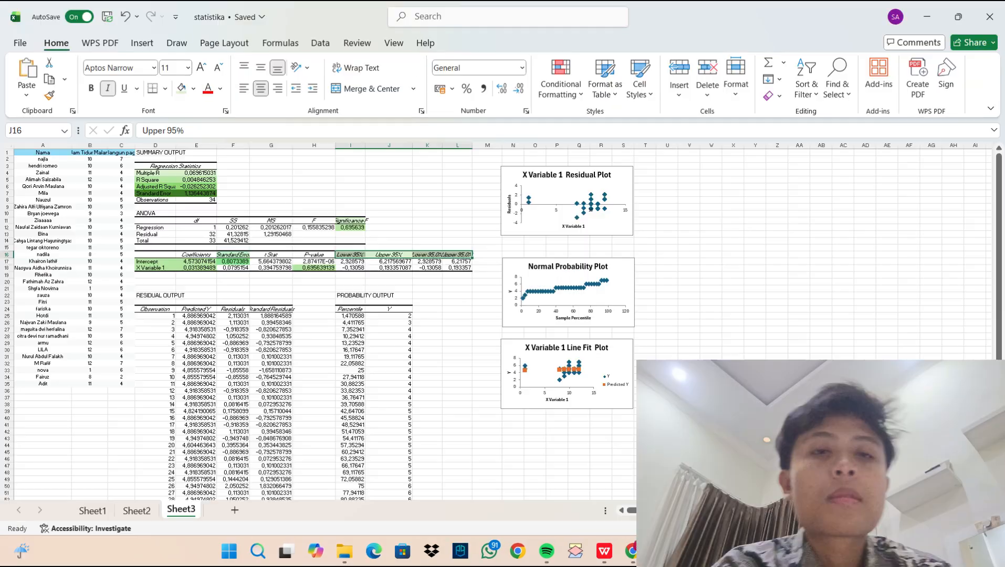